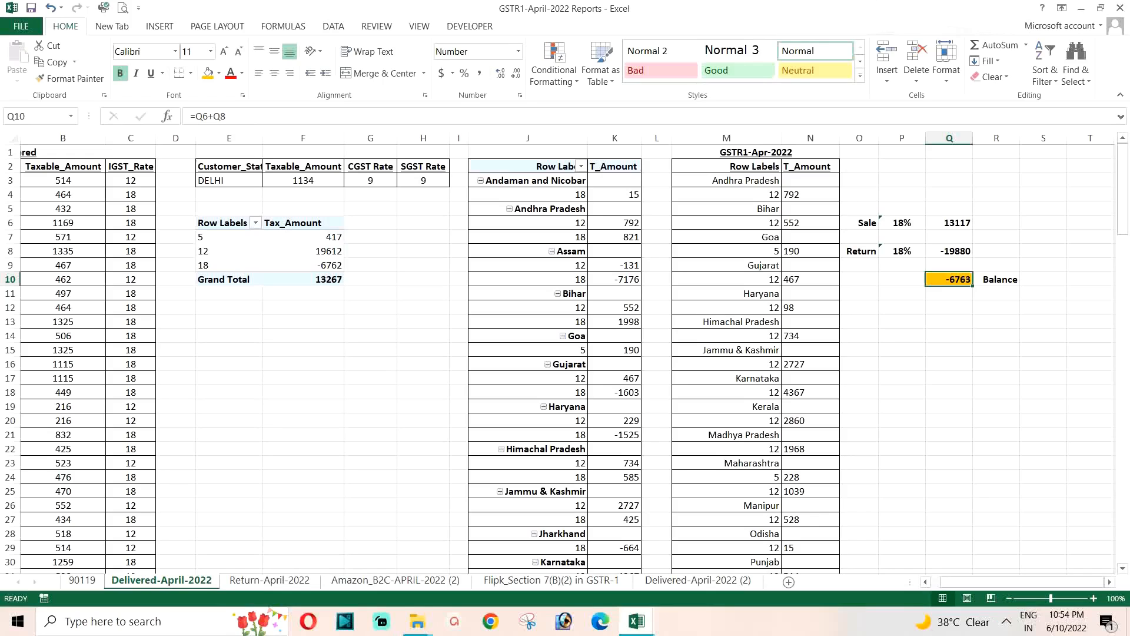
click(743, 151)
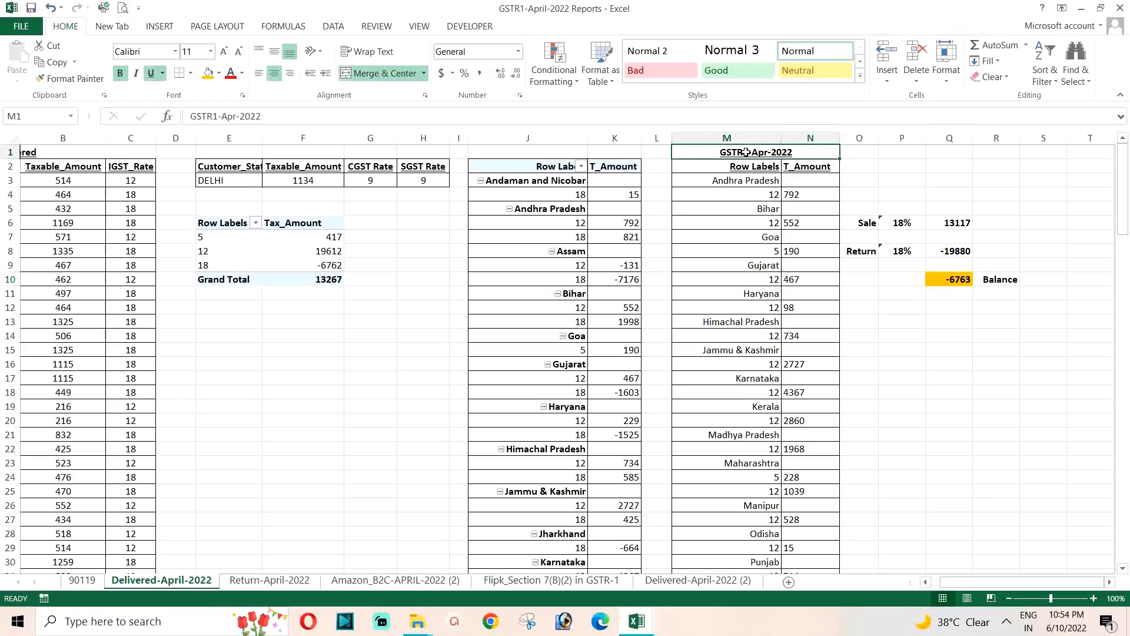
click(865, 223)
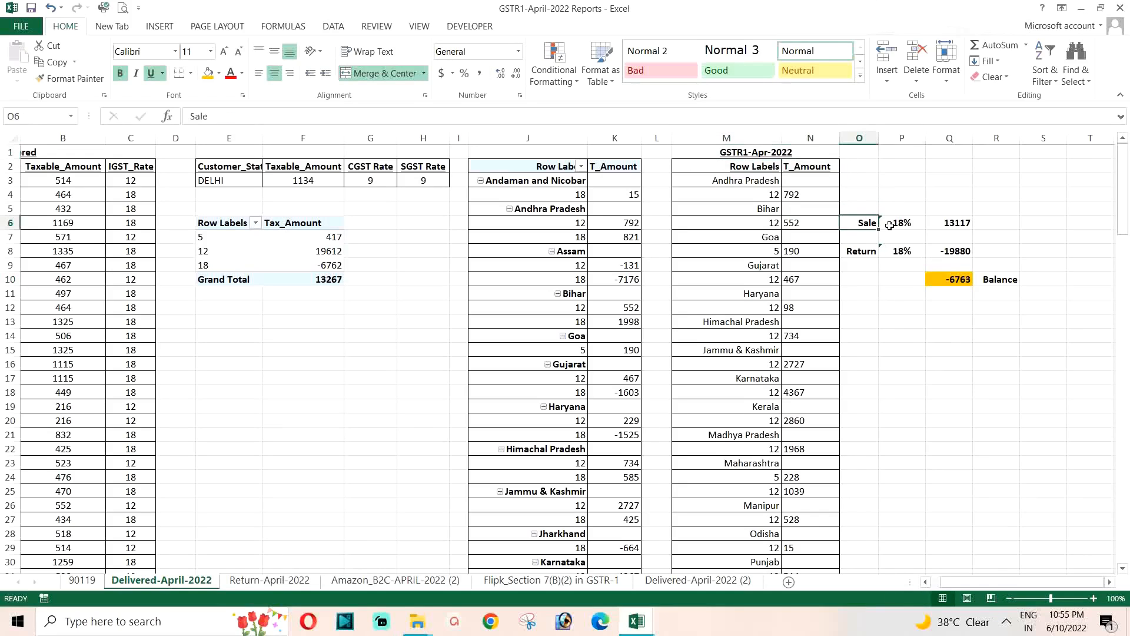
drag(889, 225, 960, 224)
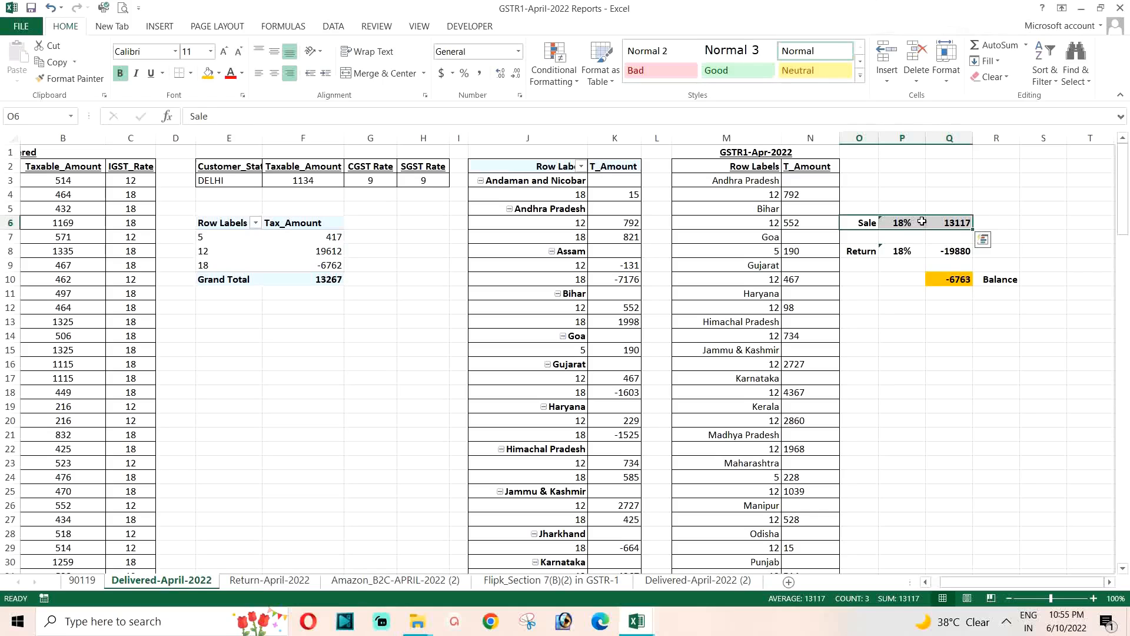
click(950, 225)
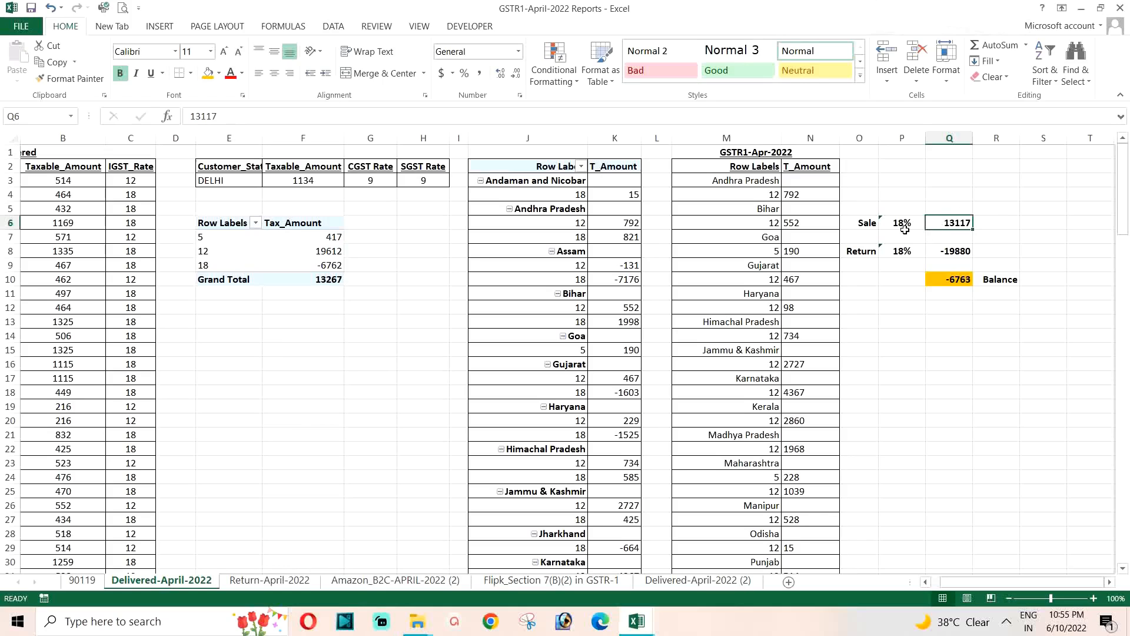
Calculate the tax on the 18% sale amount in R6 with the formula =Q6*P6
click(992, 225)
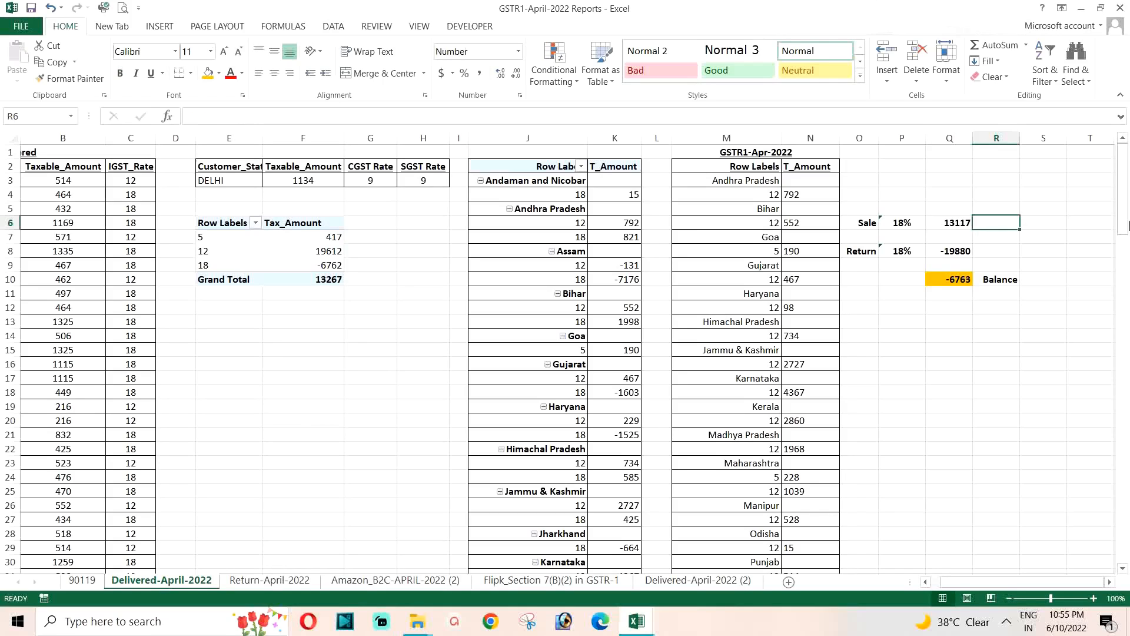
text(=)
click(949, 222)
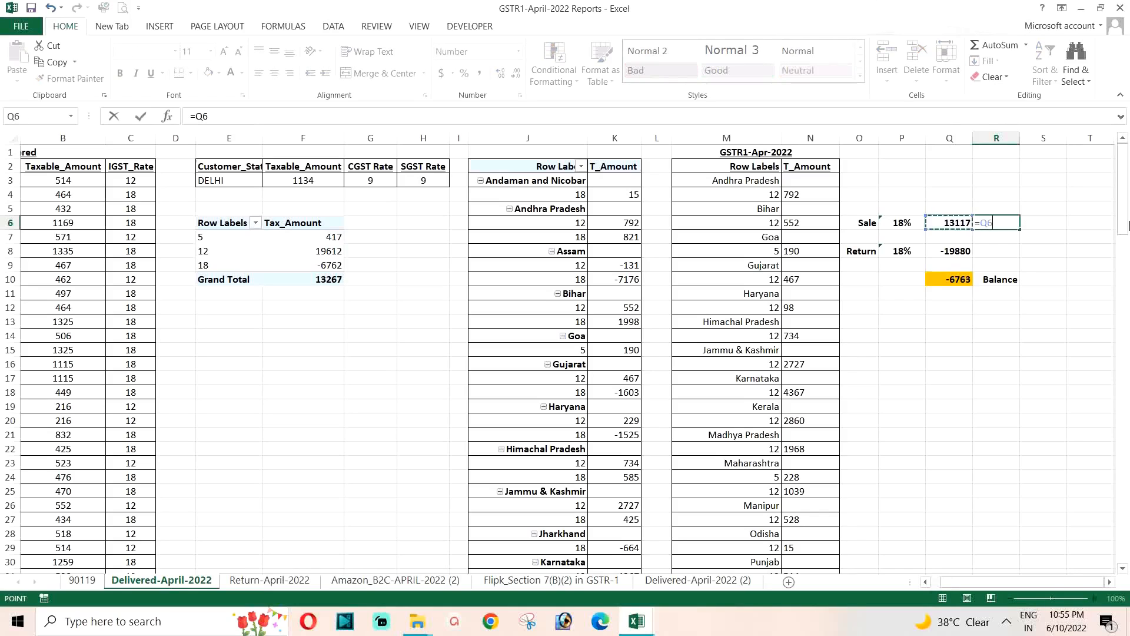
text(*)
click(898, 222)
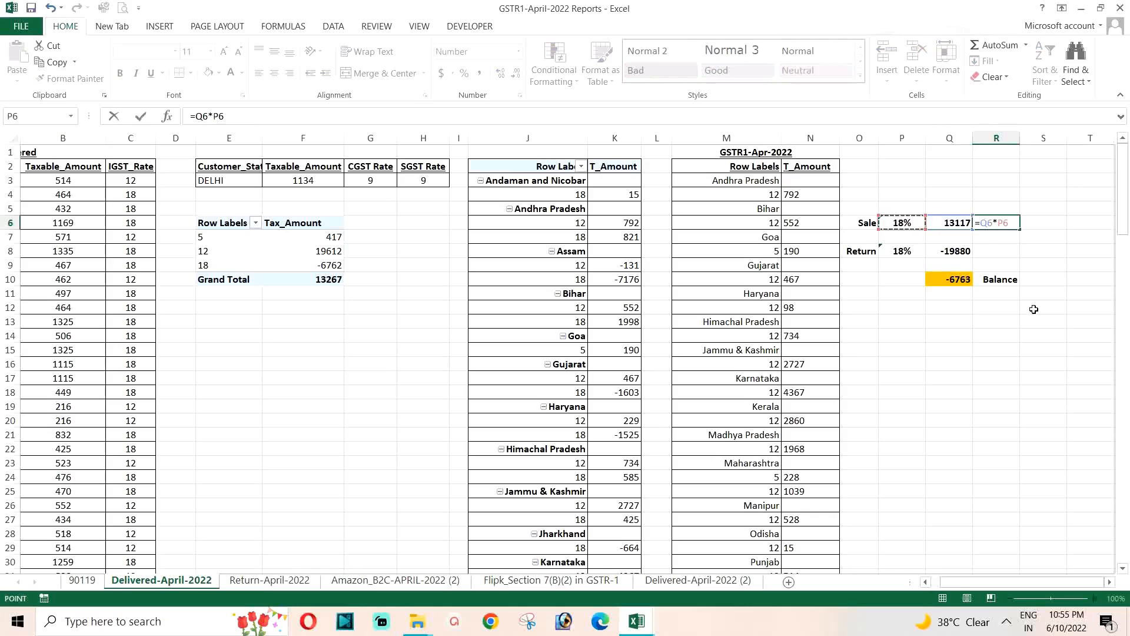
key(Return)
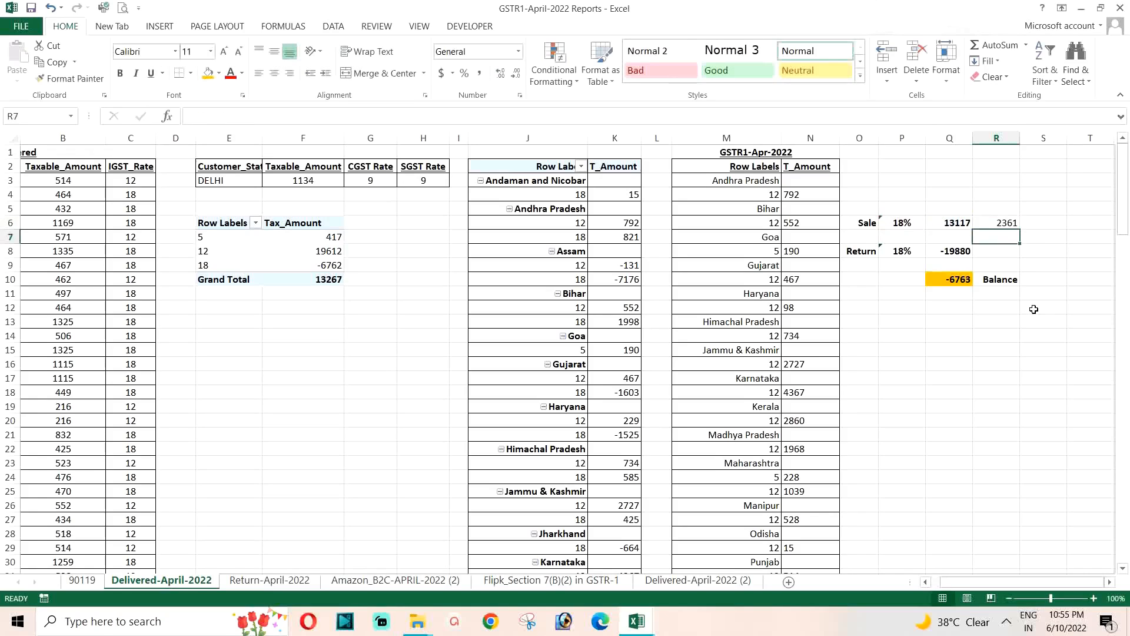
click(1008, 224)
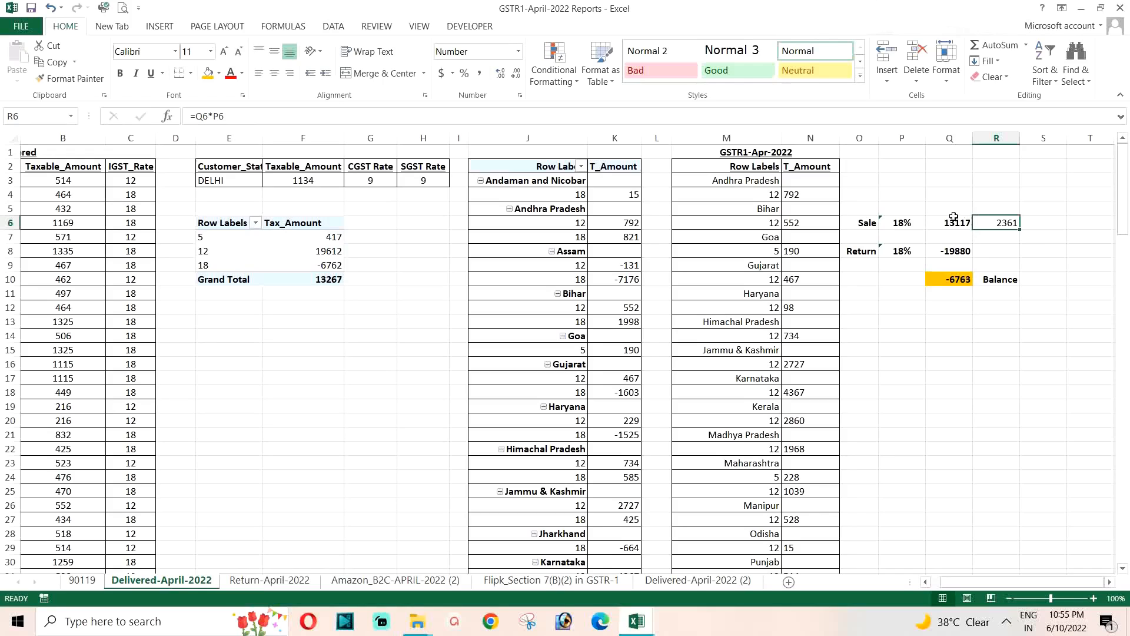
Compare the 18% sale and return amounts with the state-wise pivot table and the GSTR1-Apr-2022 table down to its total
click(994, 250)
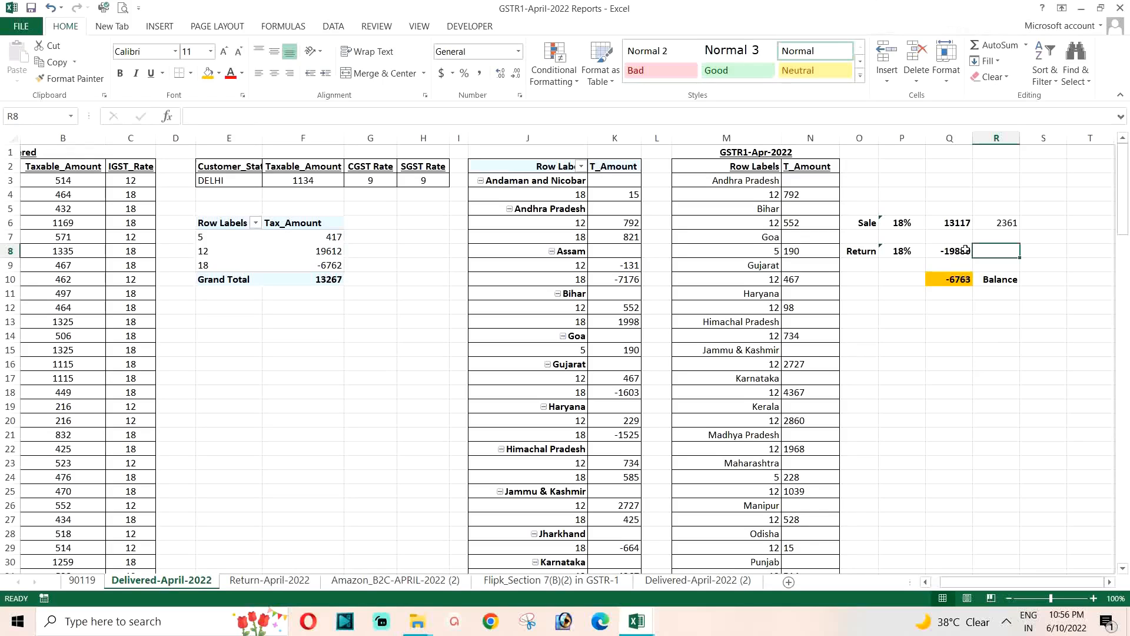
click(940, 224)
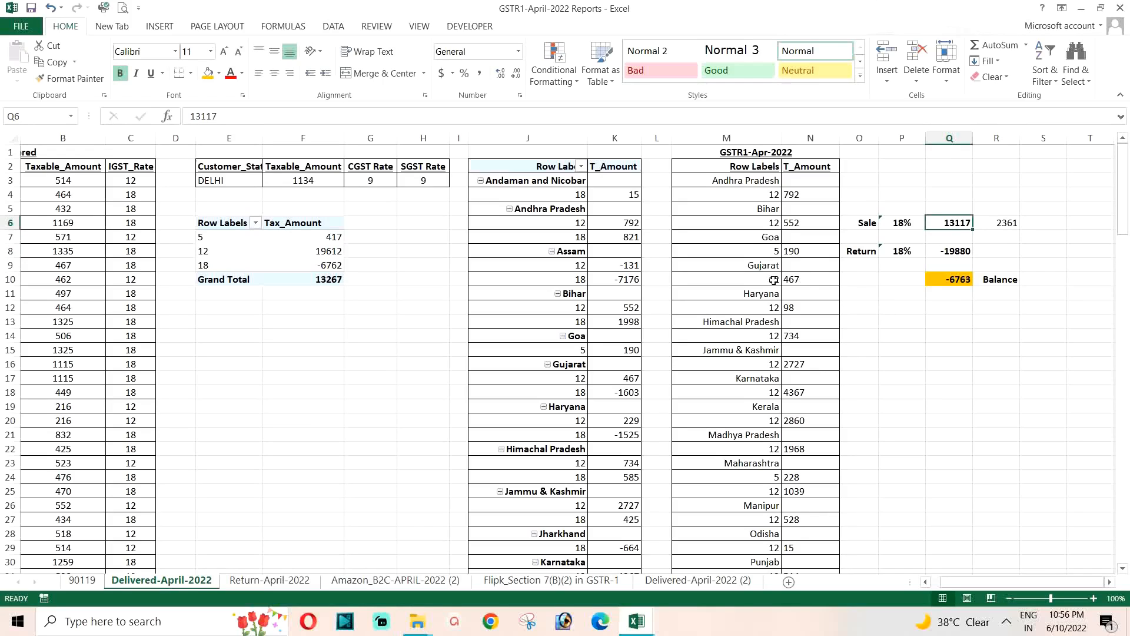
click(596, 286)
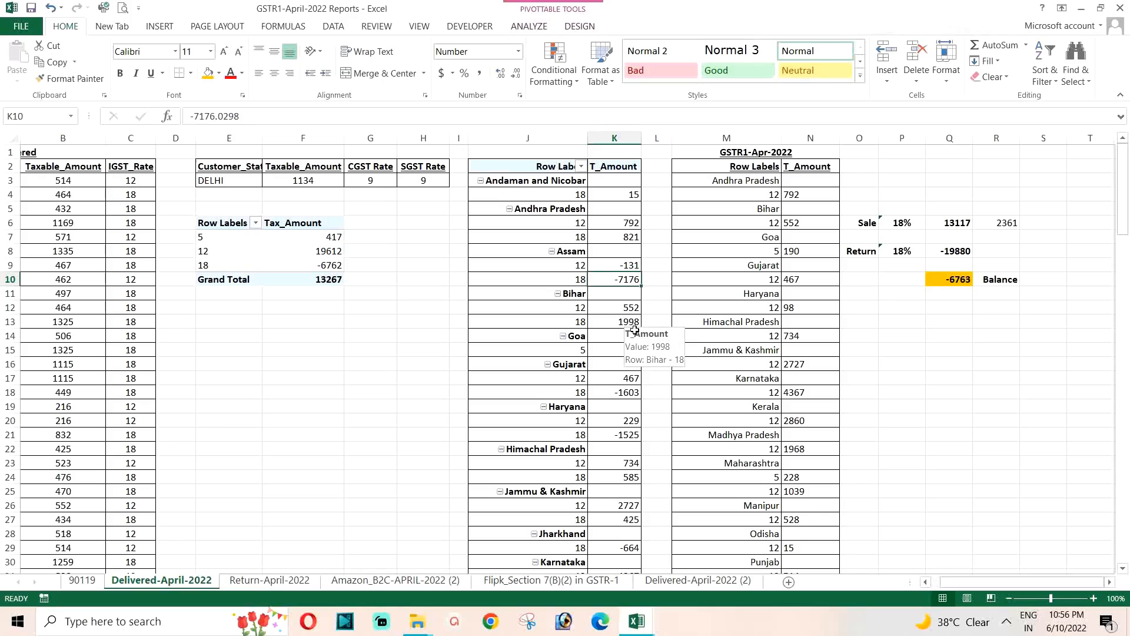
click(630, 323)
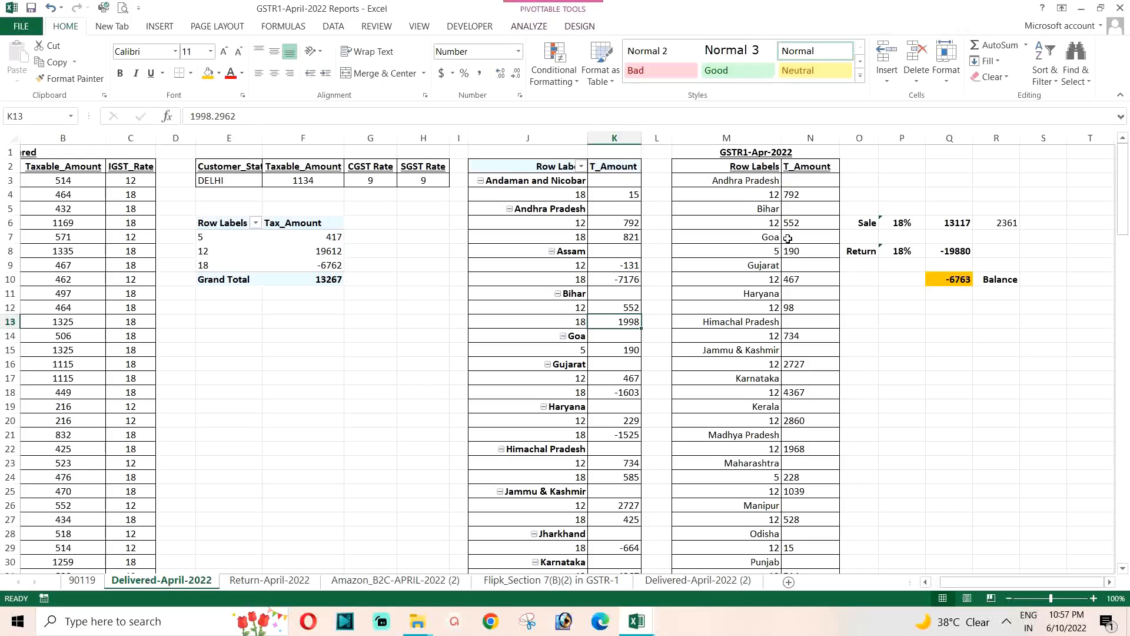
scroll(788, 238, down, 4)
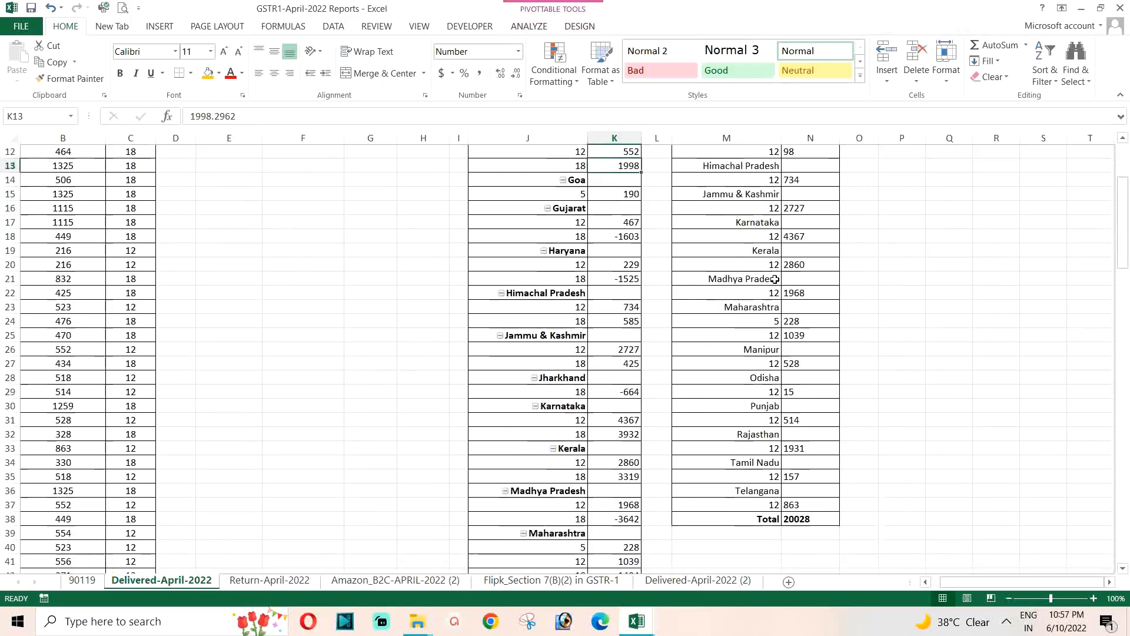
scroll(772, 318, up, 4)
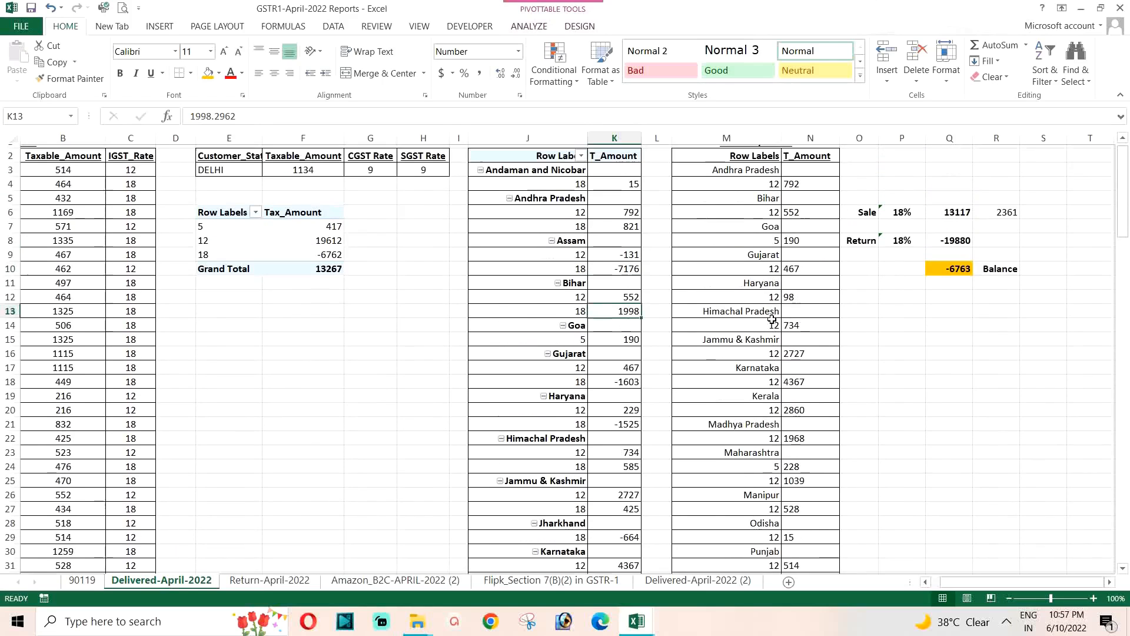
scroll(772, 319, up, 1)
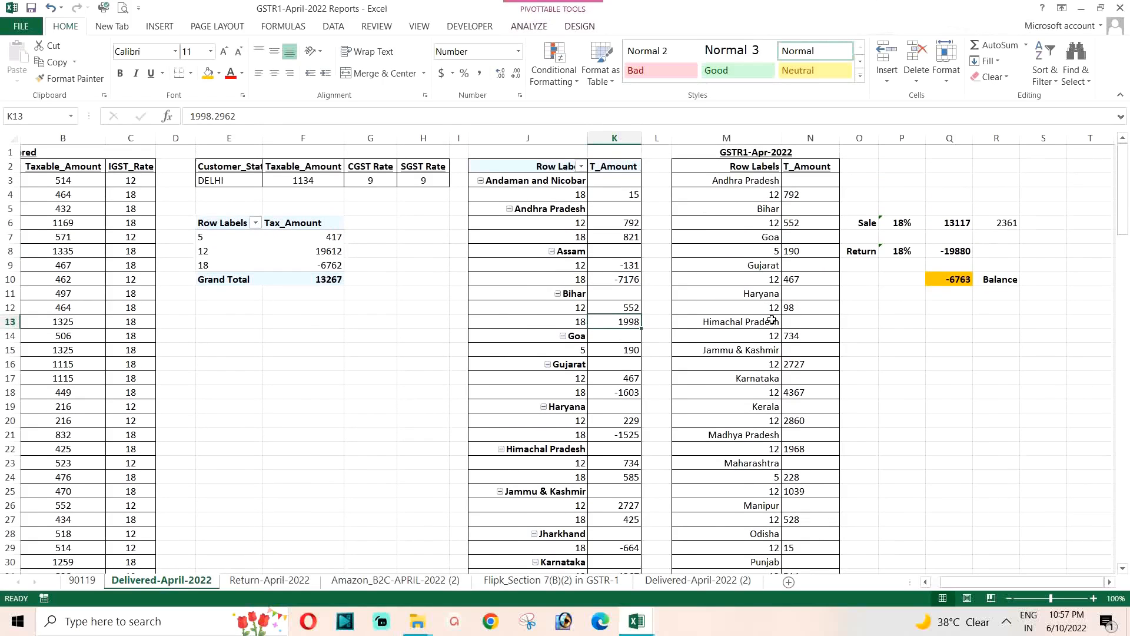
click(769, 249)
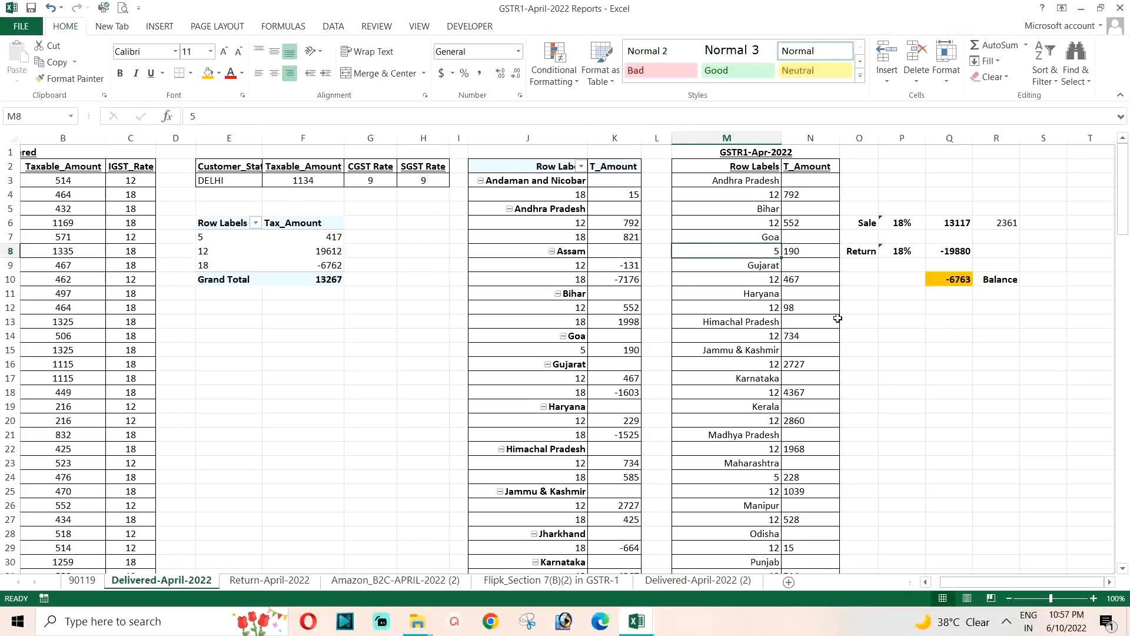
scroll(838, 318, down, 5)
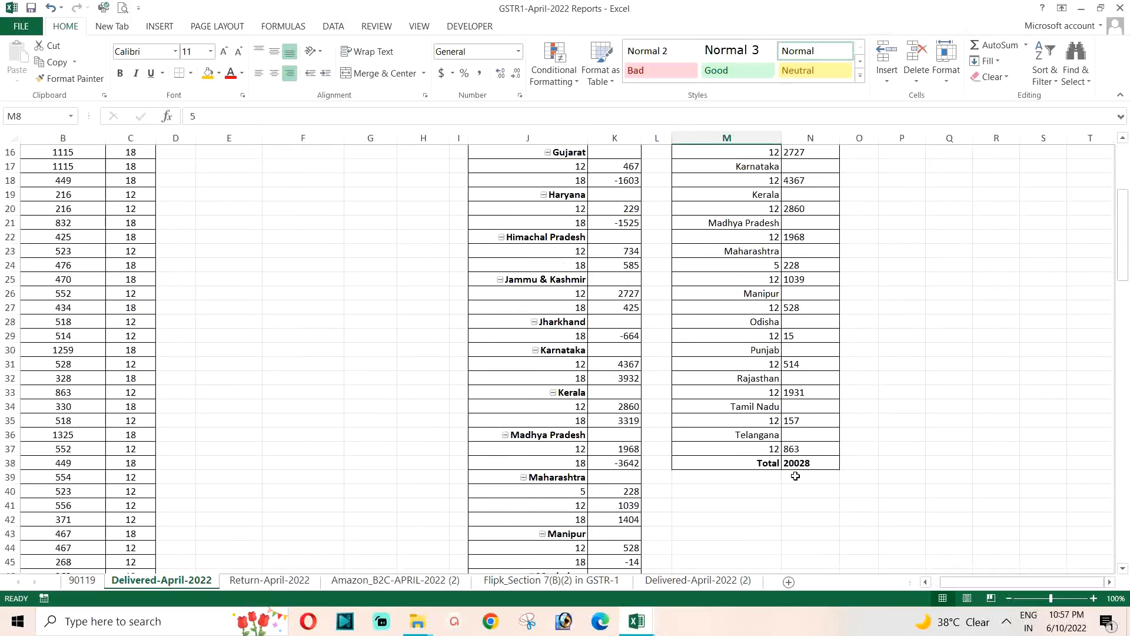
click(791, 467)
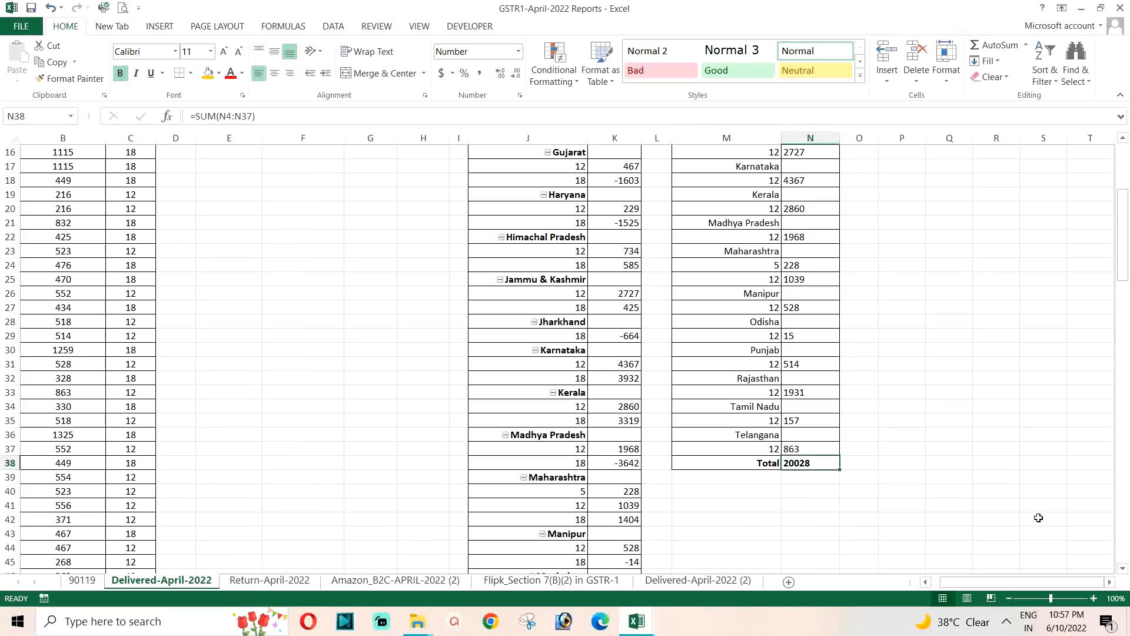
scroll(782, 441, up, 3)
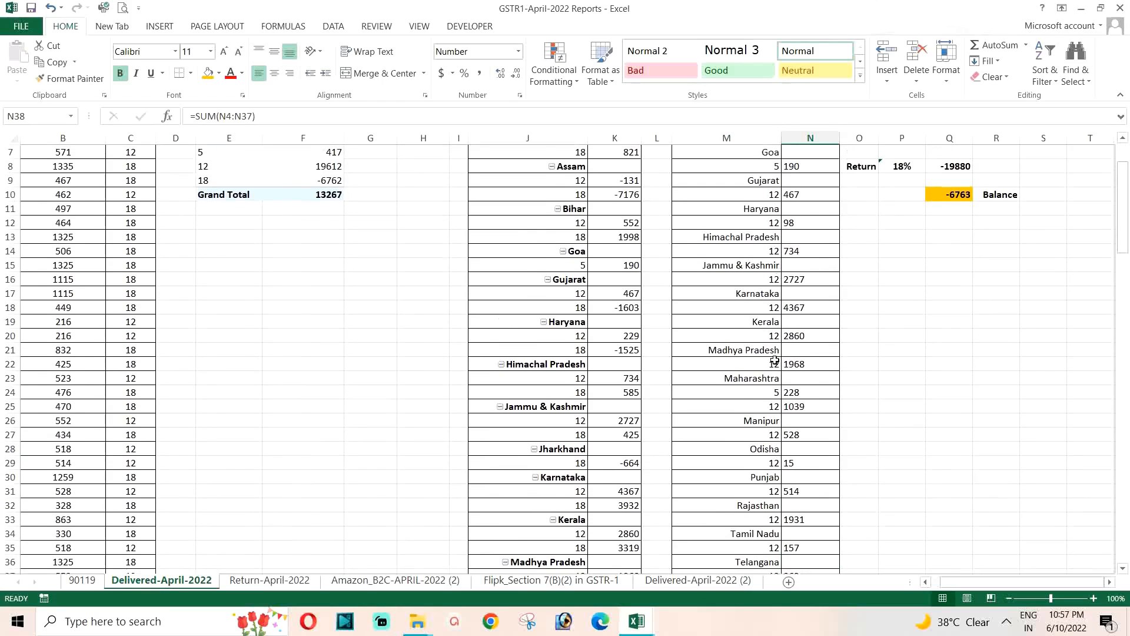
scroll(774, 361, up, 2)
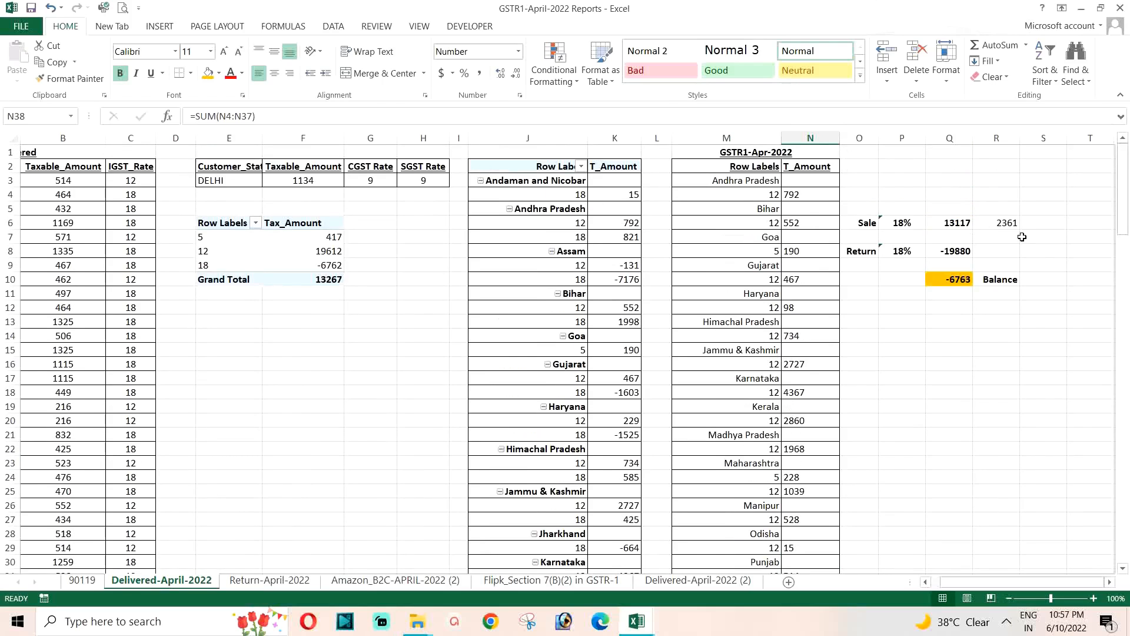
click(957, 223)
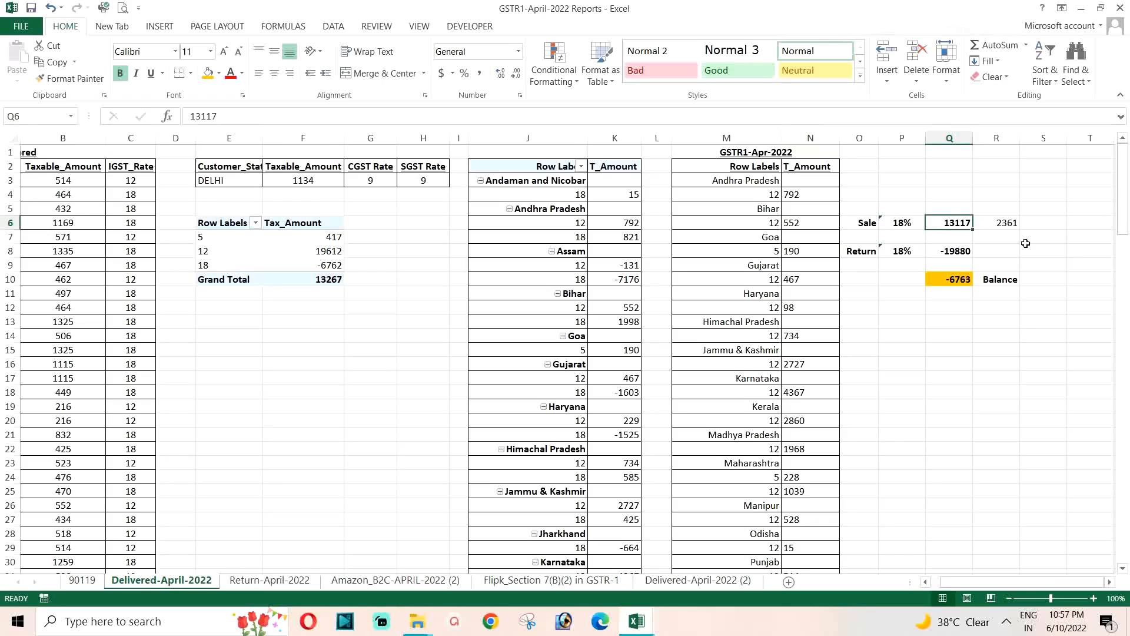
click(942, 255)
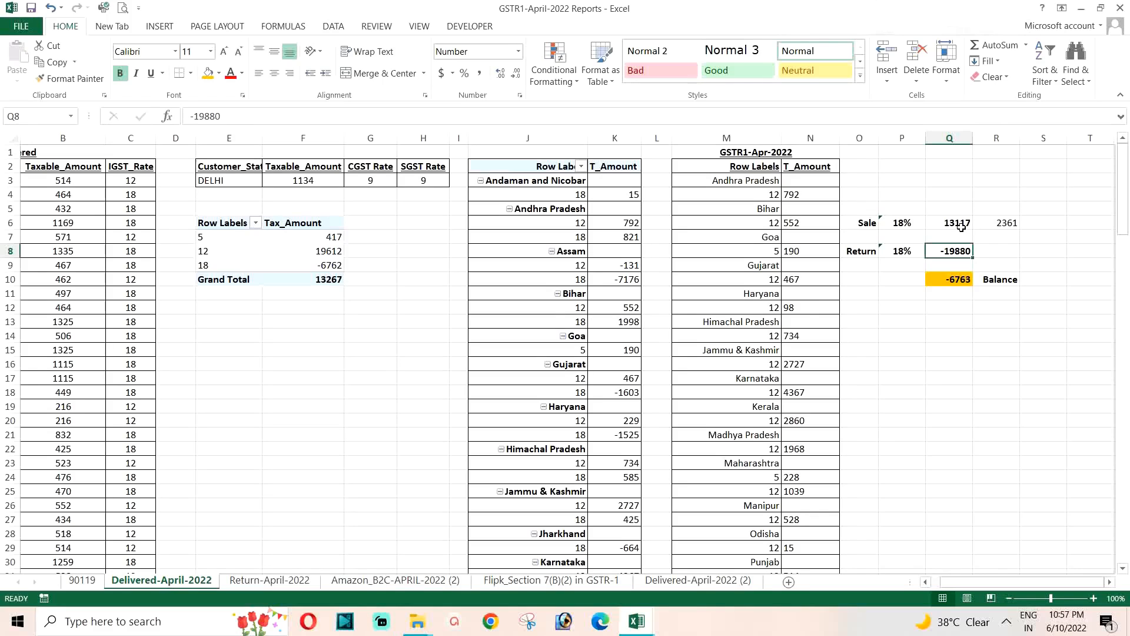
click(936, 223)
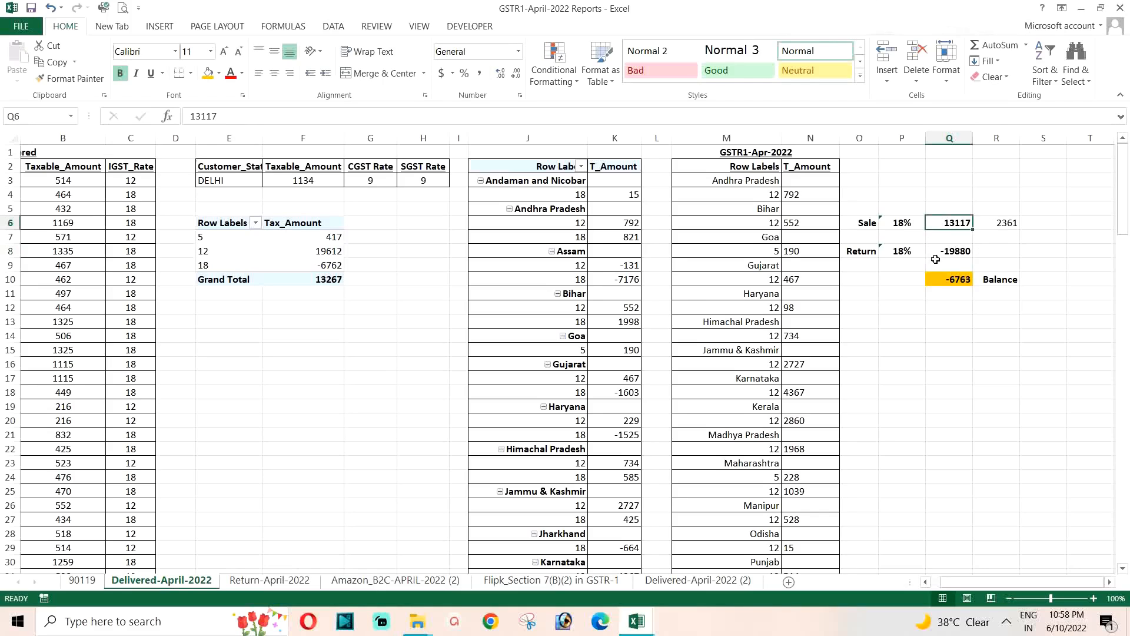
Fill the negative 18% T_Amount cells of Assam, Gujarat and Haryana in the state-wise pivot table with orange
click(626, 281)
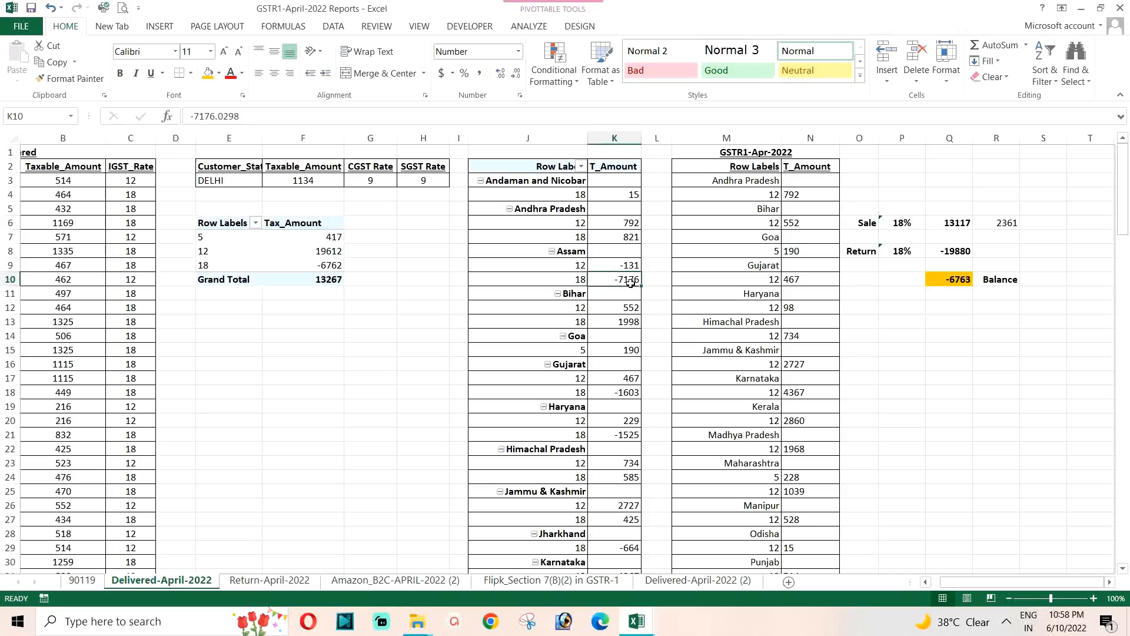
click(207, 74)
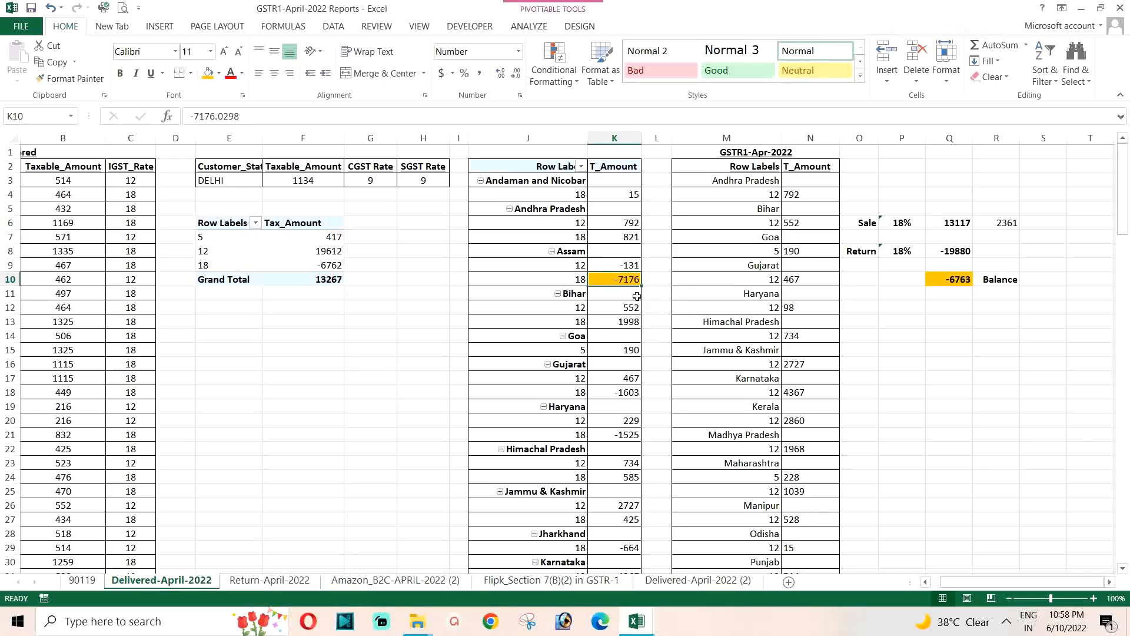
click(631, 399)
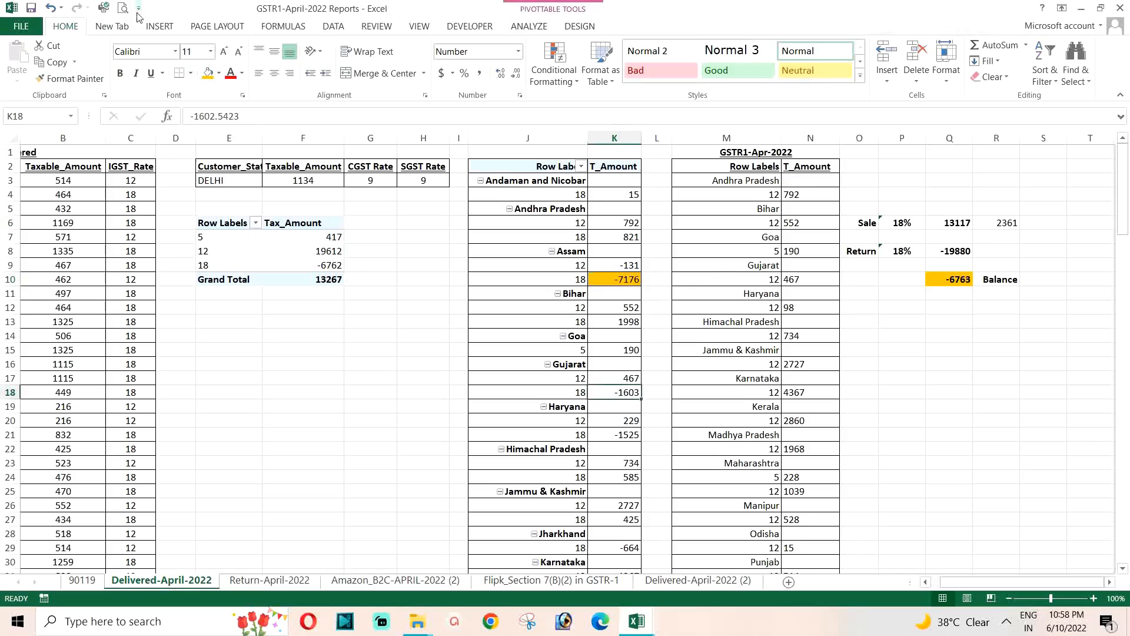
click(208, 74)
scroll(624, 451, down, 1)
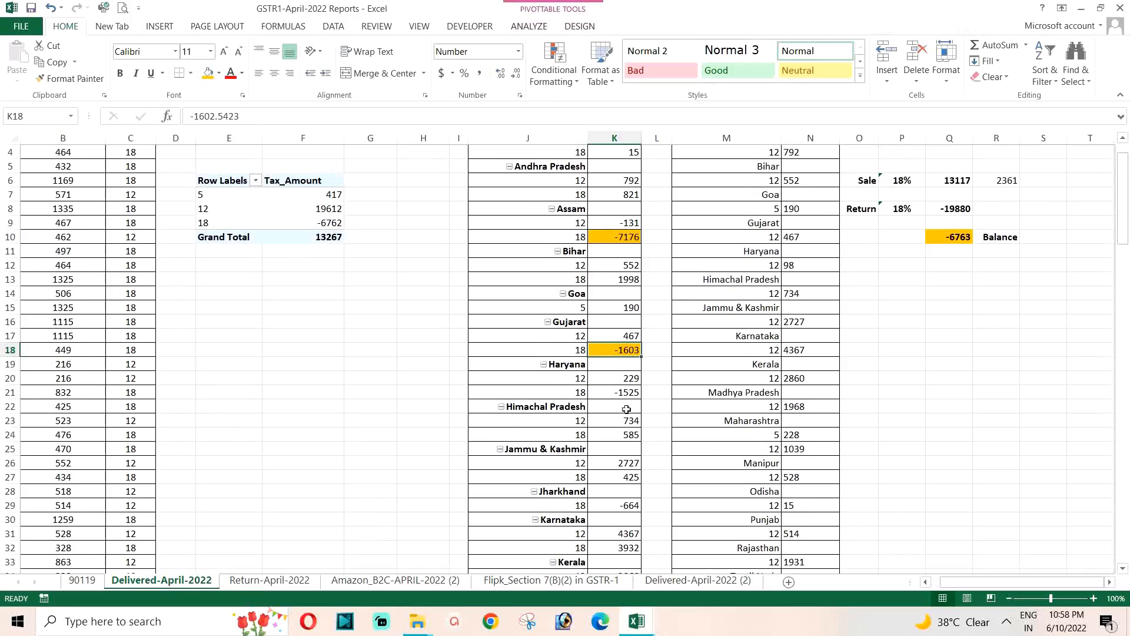
click(619, 391)
click(209, 75)
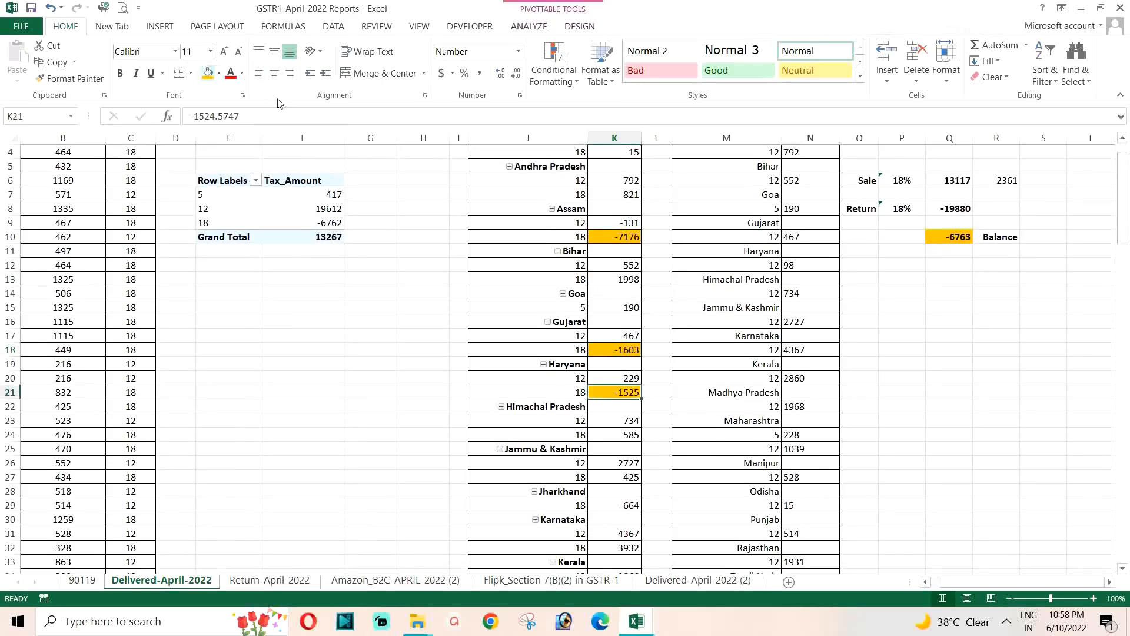
Highlight the negative 18% T_Amount cells of Jharkhand, Madhya Pradesh and Manipur in orange
scroll(620, 401, down, 2)
scroll(620, 398, down, 1)
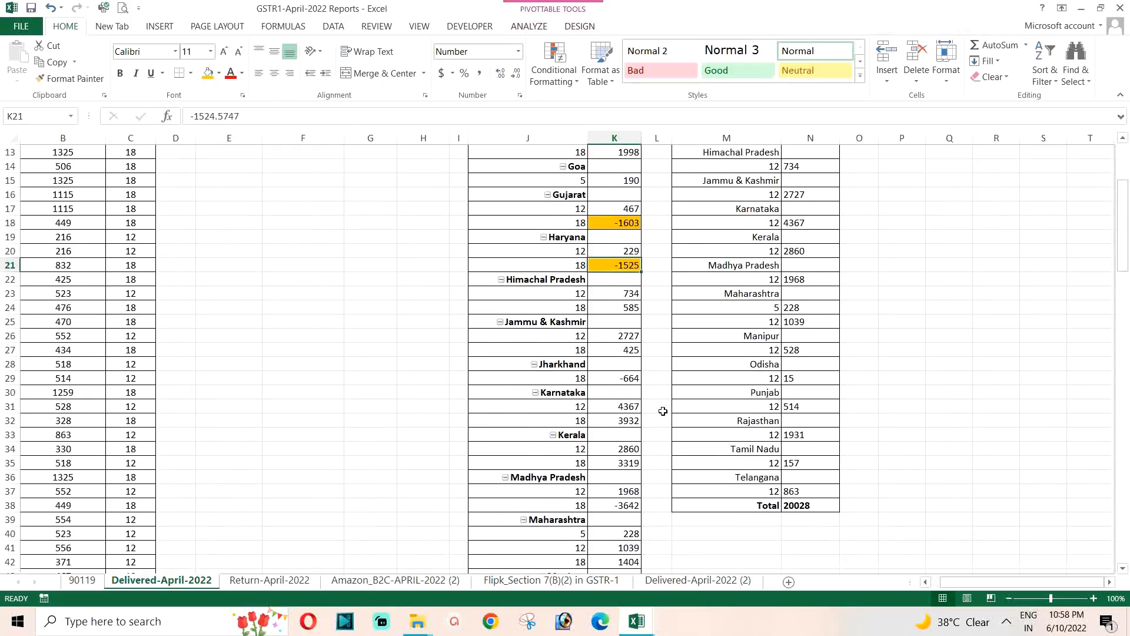
click(616, 380)
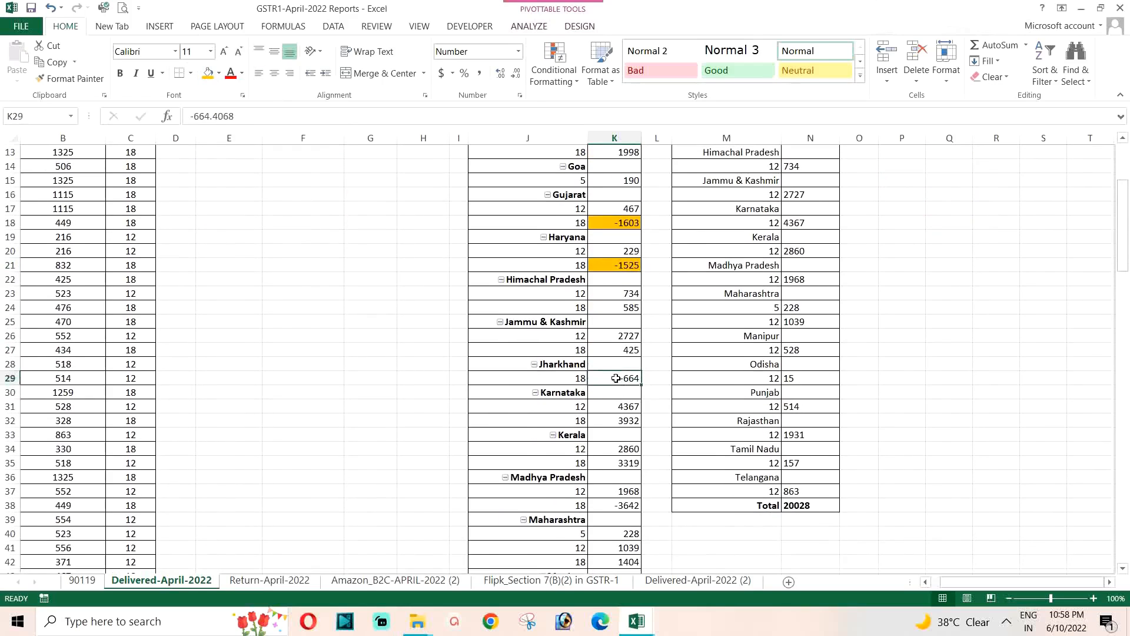
click(209, 75)
scroll(676, 396, down, 3)
click(617, 380)
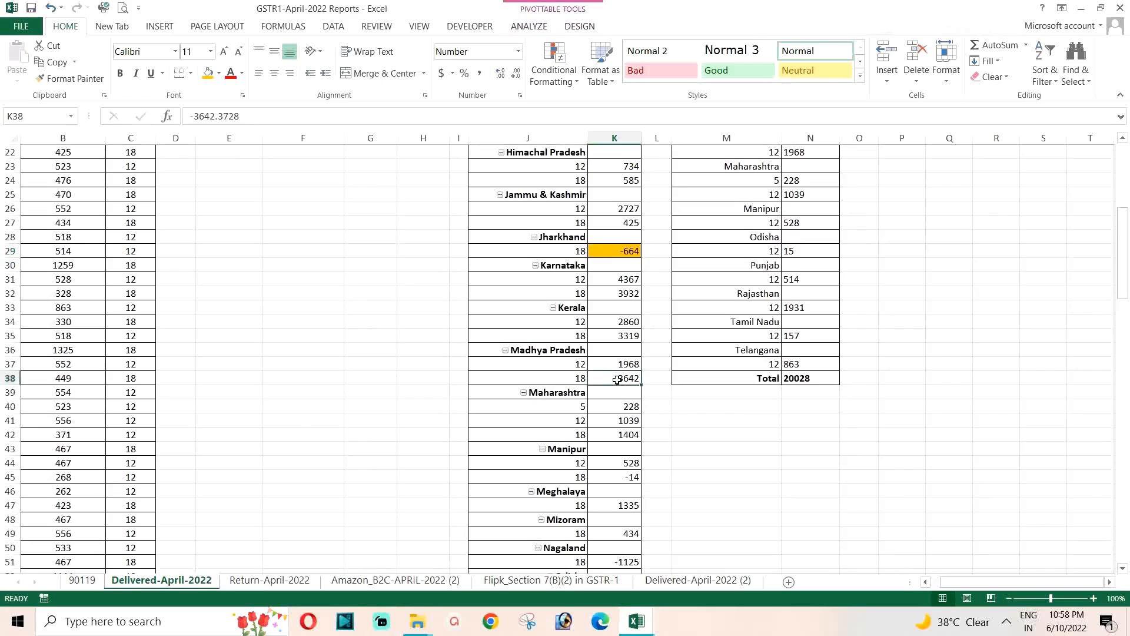
click(209, 75)
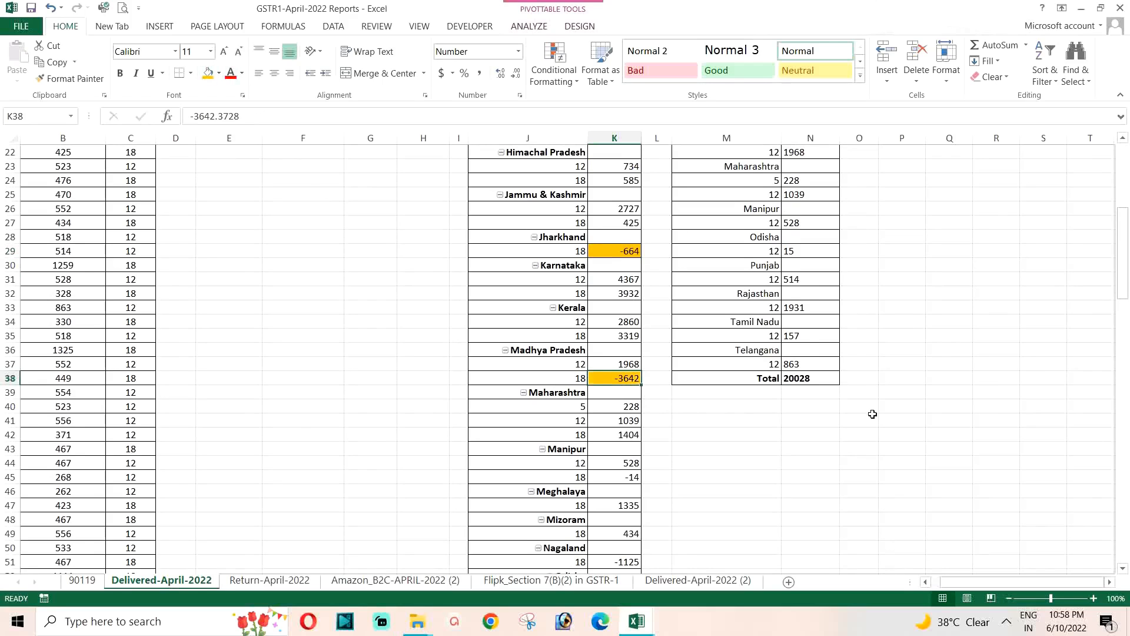
scroll(872, 414, down, 2)
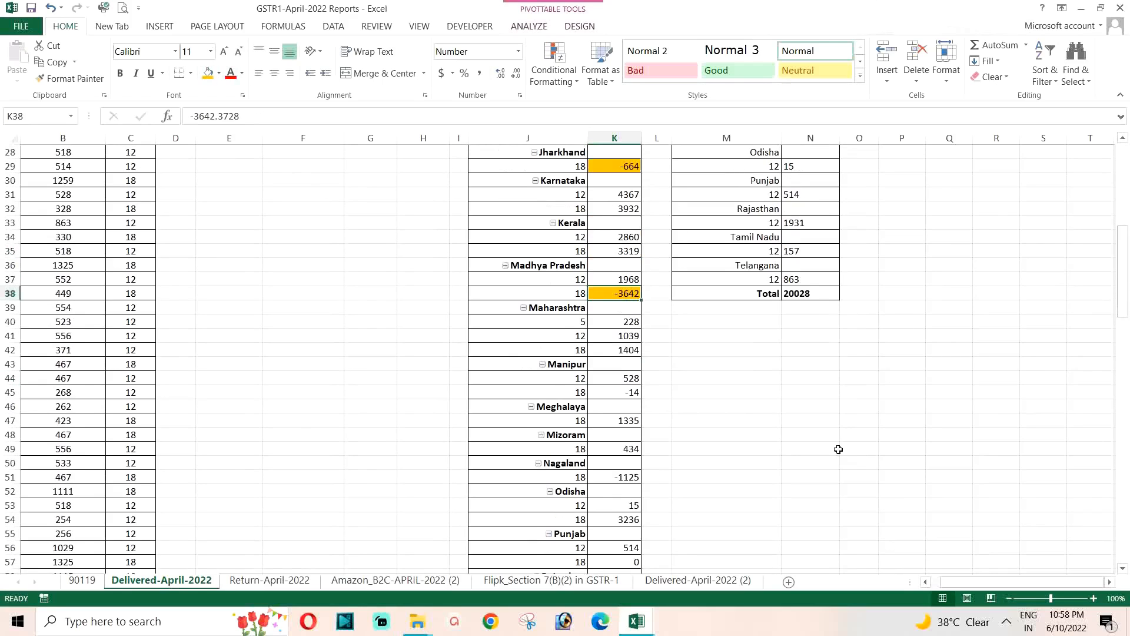
click(621, 392)
click(208, 74)
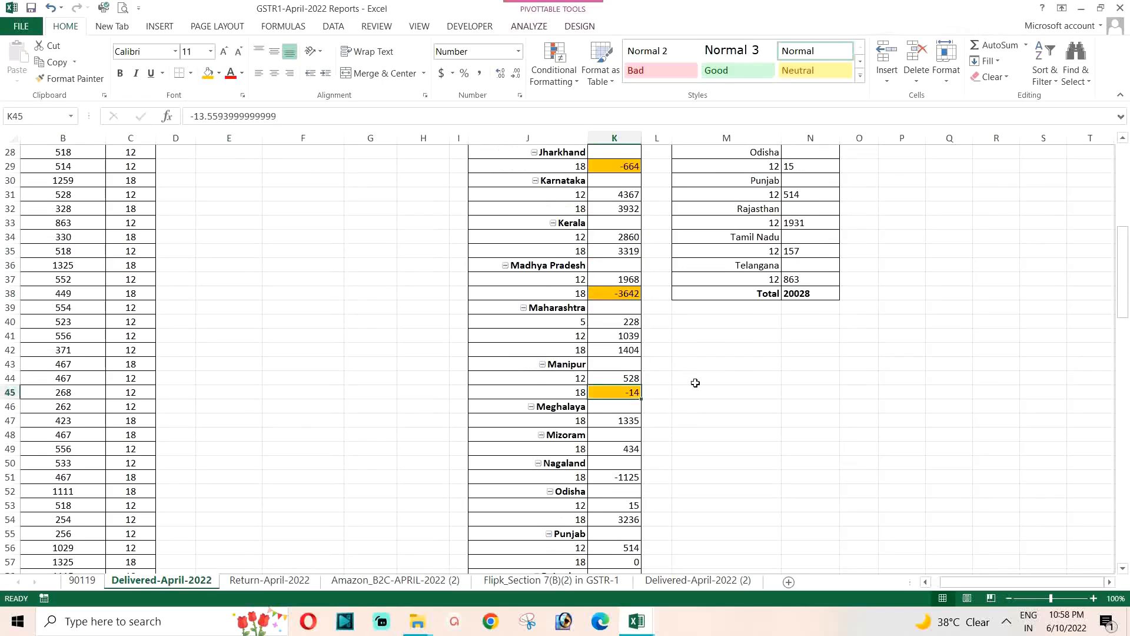
Fill the negative 18% T_Amount cells of Nagaland and Rajasthan in the state-wise pivot table with orange
scroll(686, 392, down, 1)
click(624, 432)
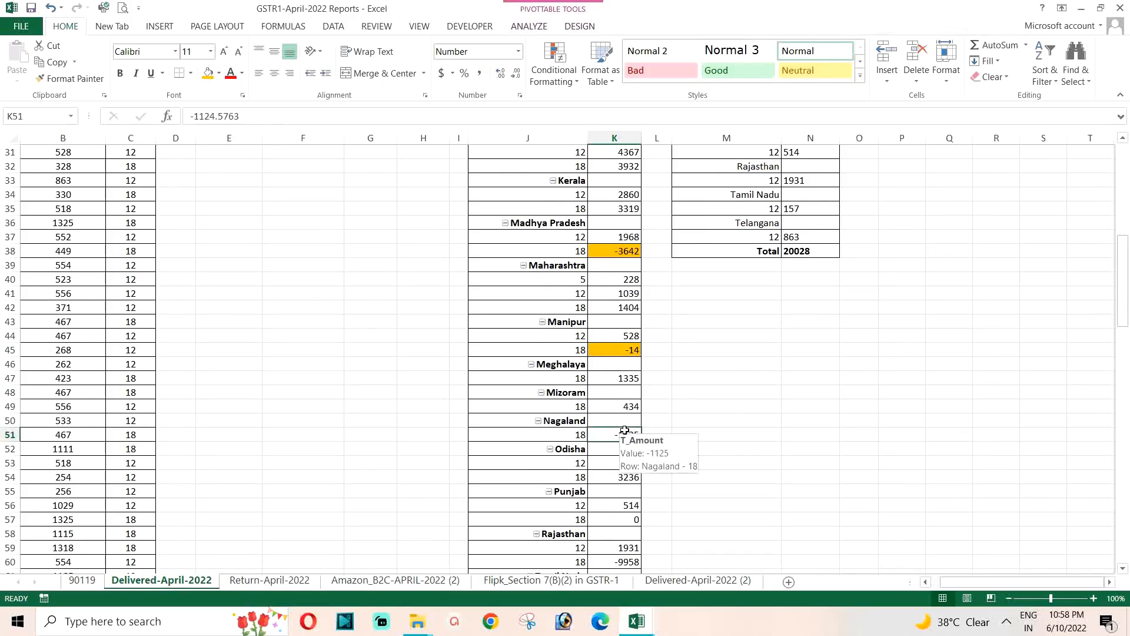
click(207, 74)
scroll(686, 419, down, 3)
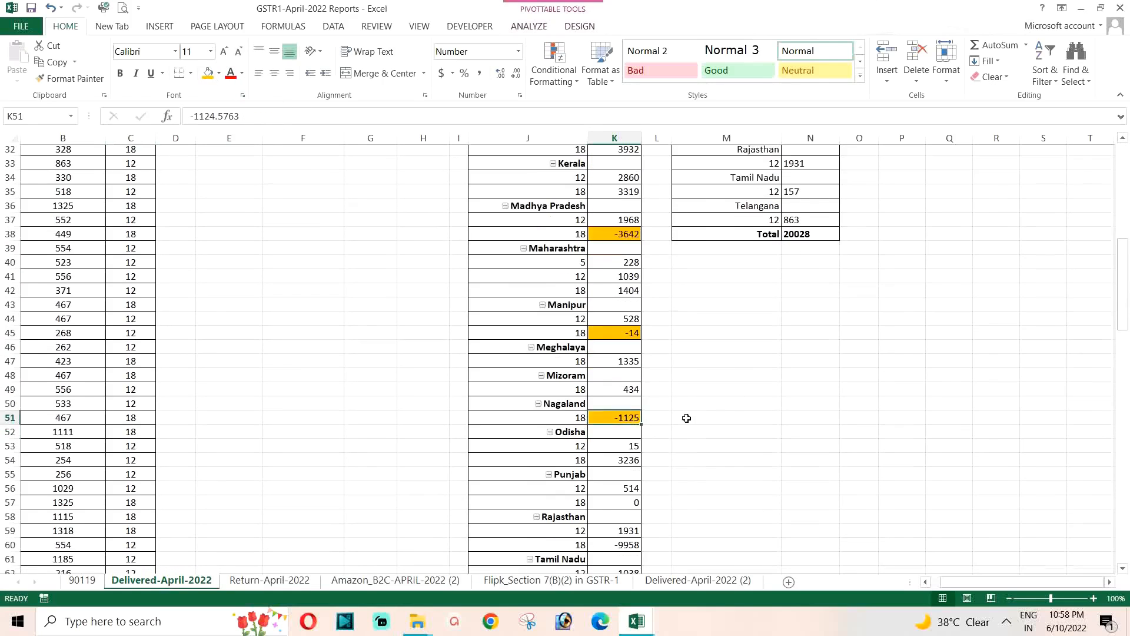
click(622, 433)
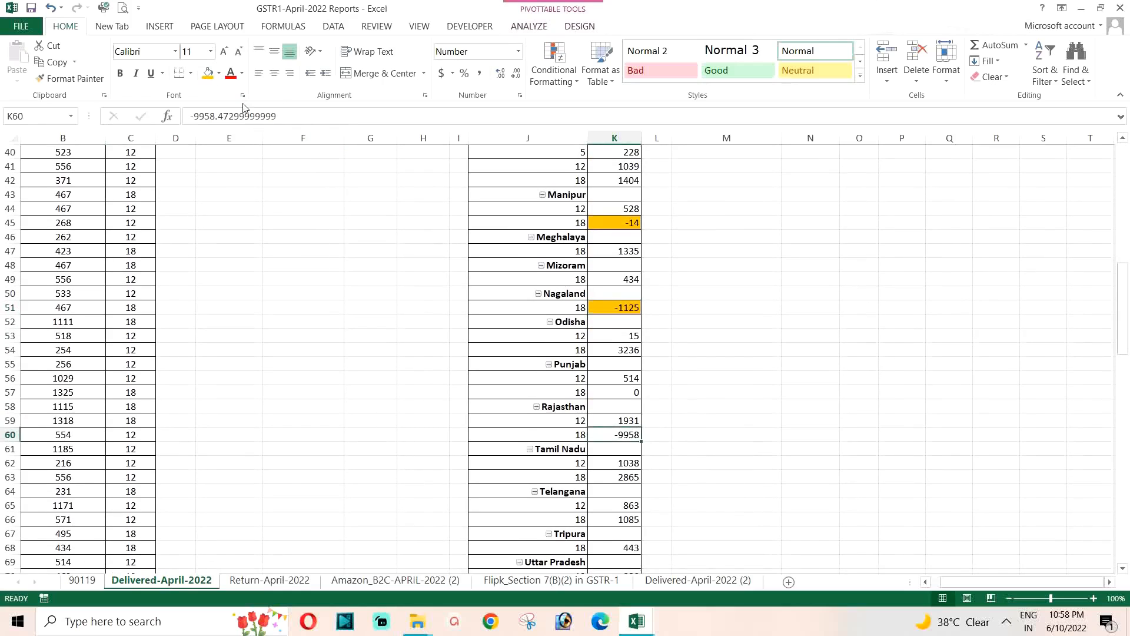
click(208, 74)
Highlight the 18% T_Amount cells of Uttar Pradesh and West Bengal in orange
scroll(607, 455, down, 2)
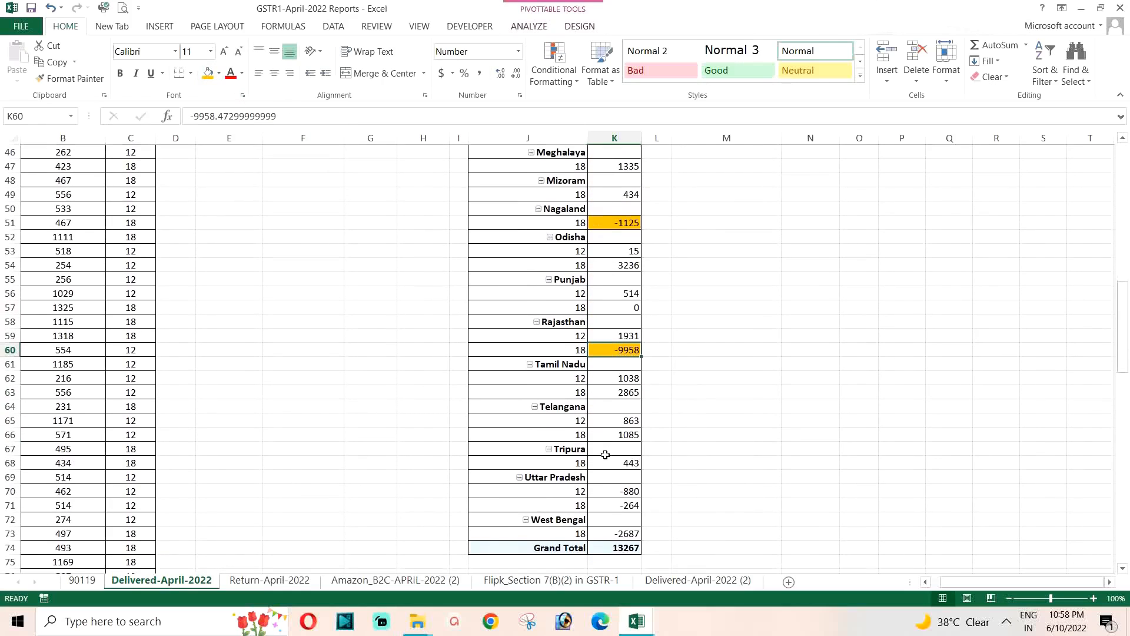
click(614, 506)
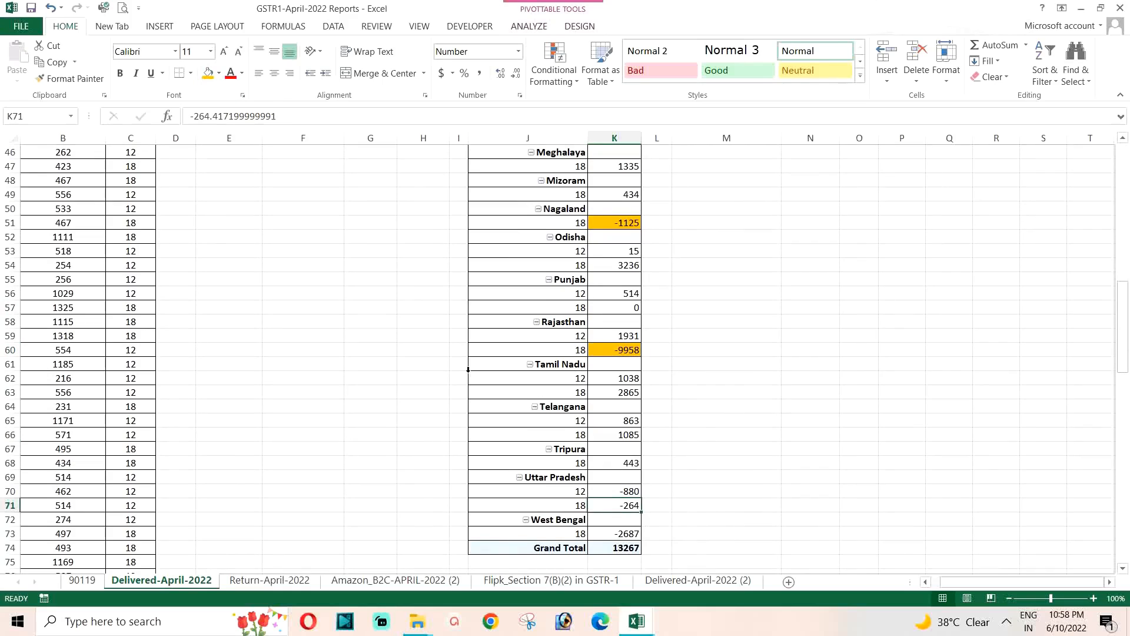
click(208, 75)
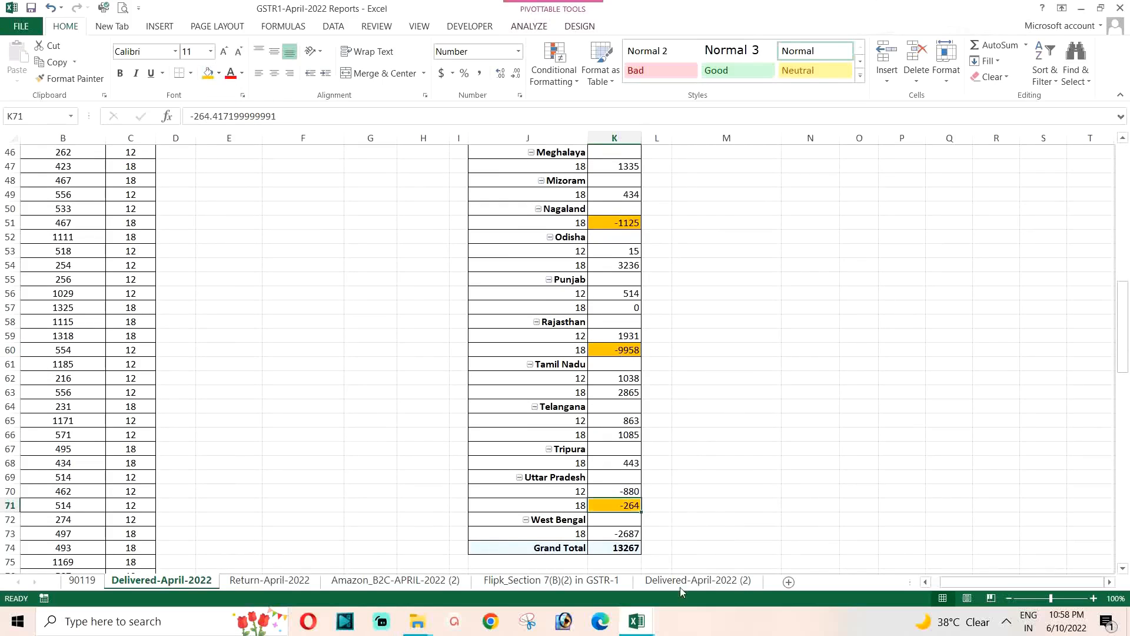
click(617, 535)
click(208, 74)
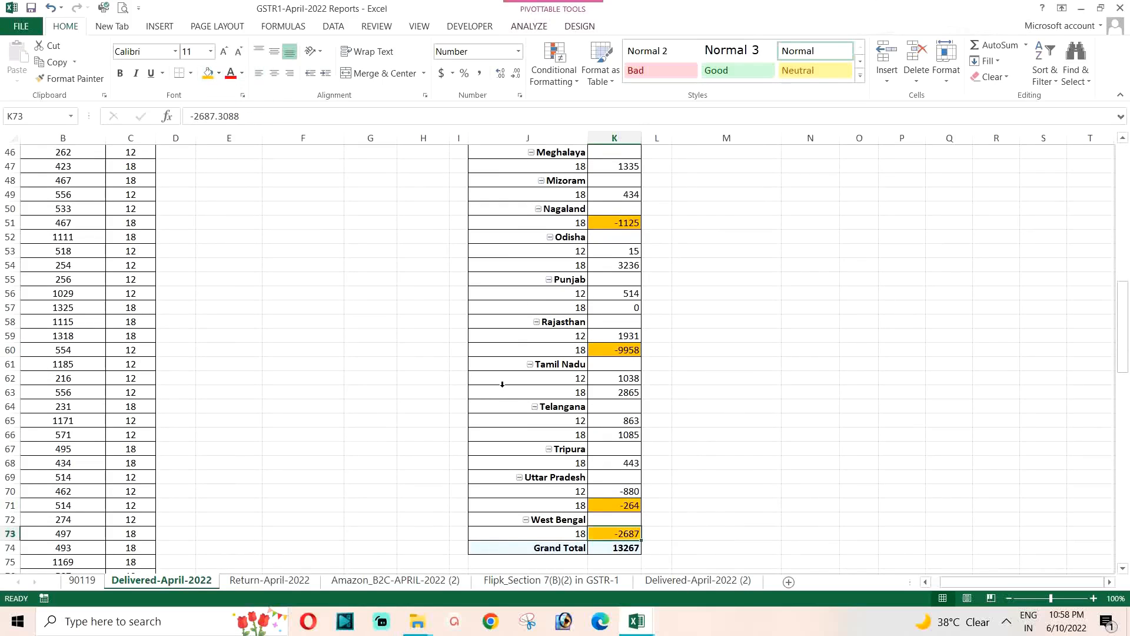
Switch the fill colour to light green, undoing the fill it applies to West Bengal's 18% T_Amount cell
scroll(490, 397, up, 11)
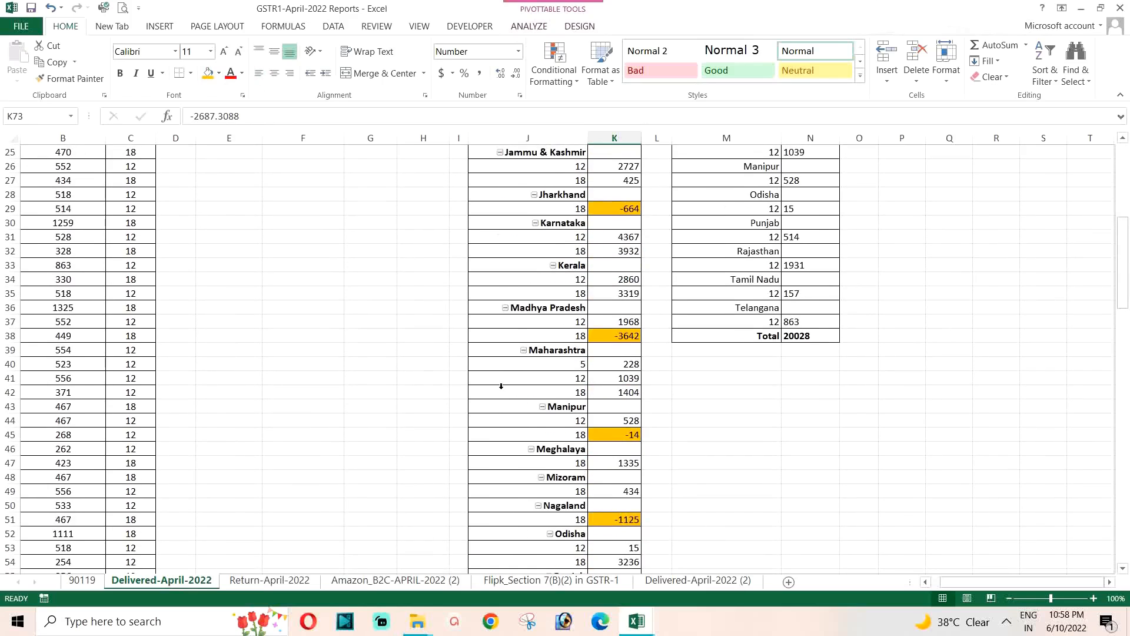
scroll(501, 387, up, 4)
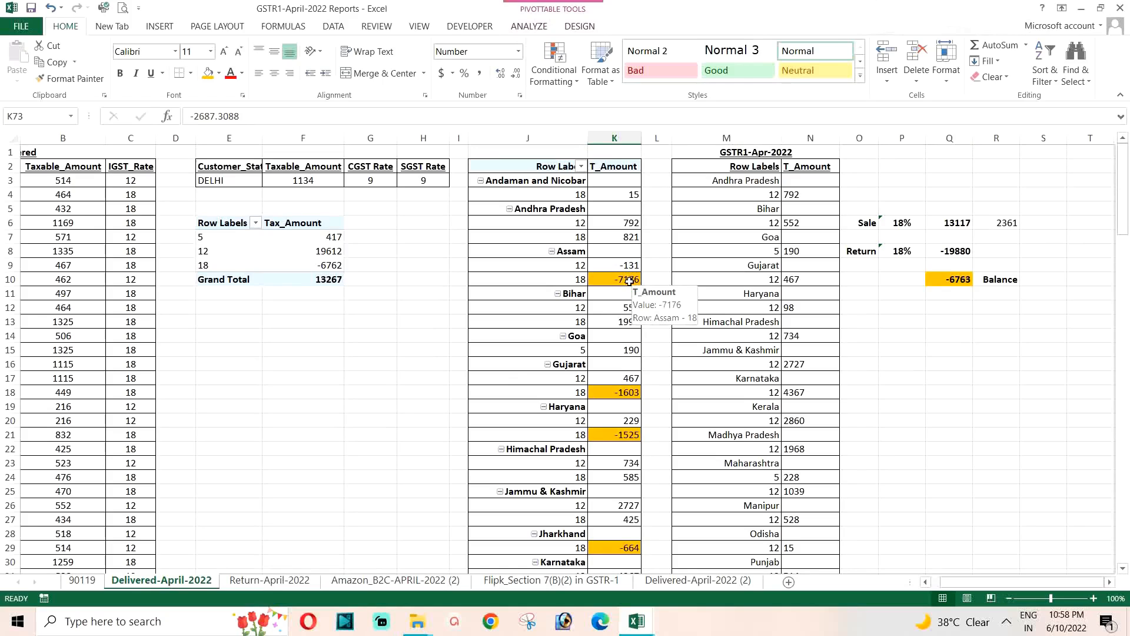
click(217, 73)
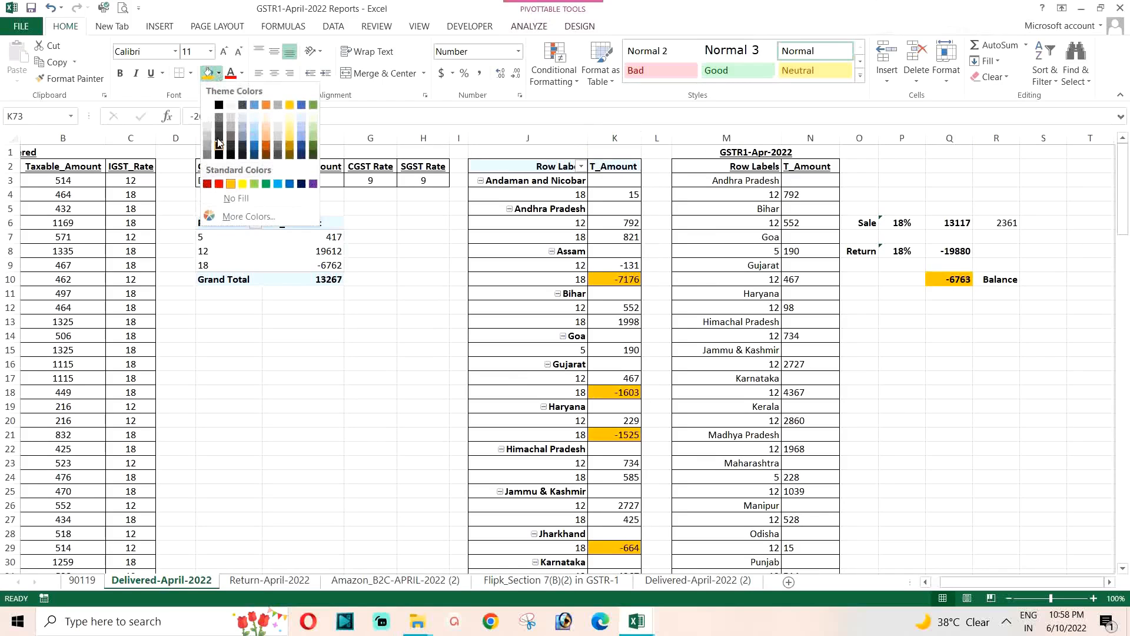
click(256, 184)
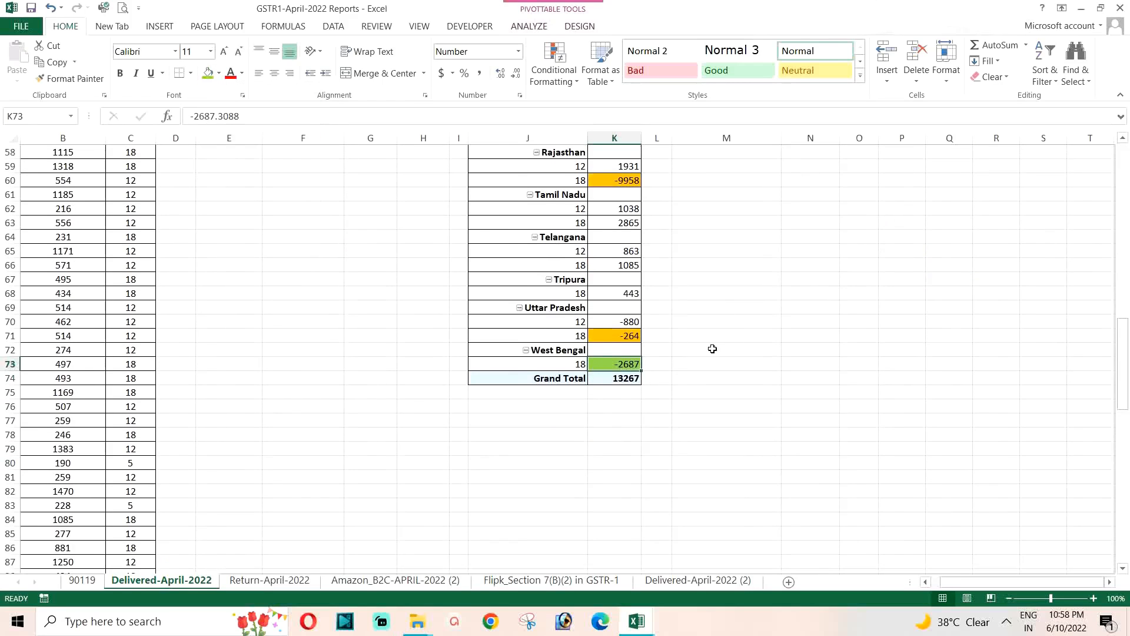
mouse_move(595, 360)
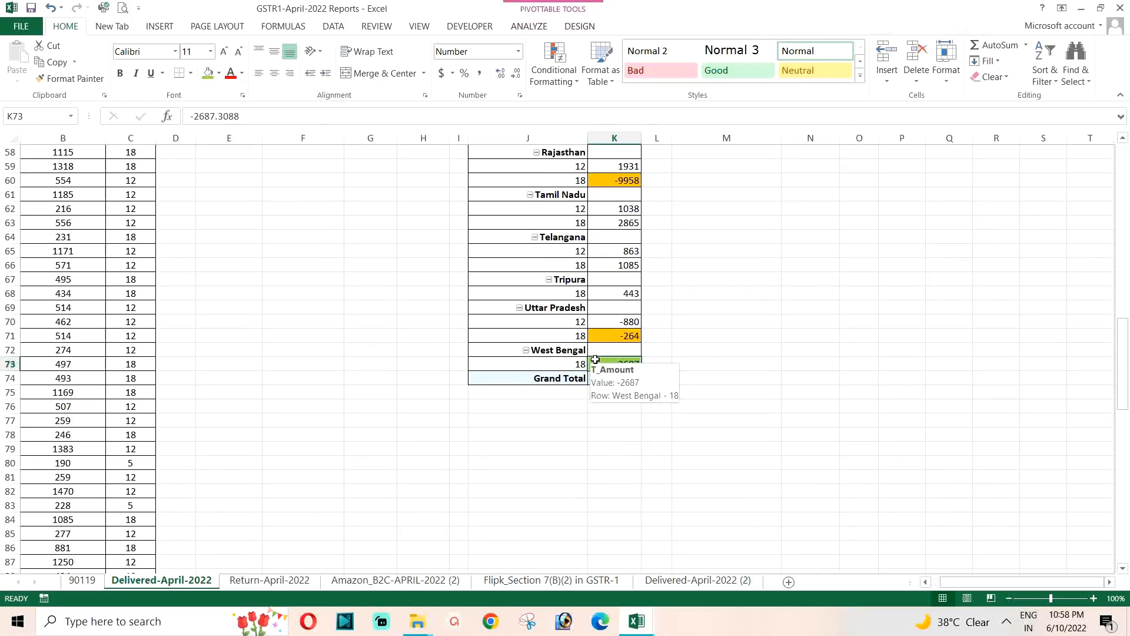
key(ctrl+z)
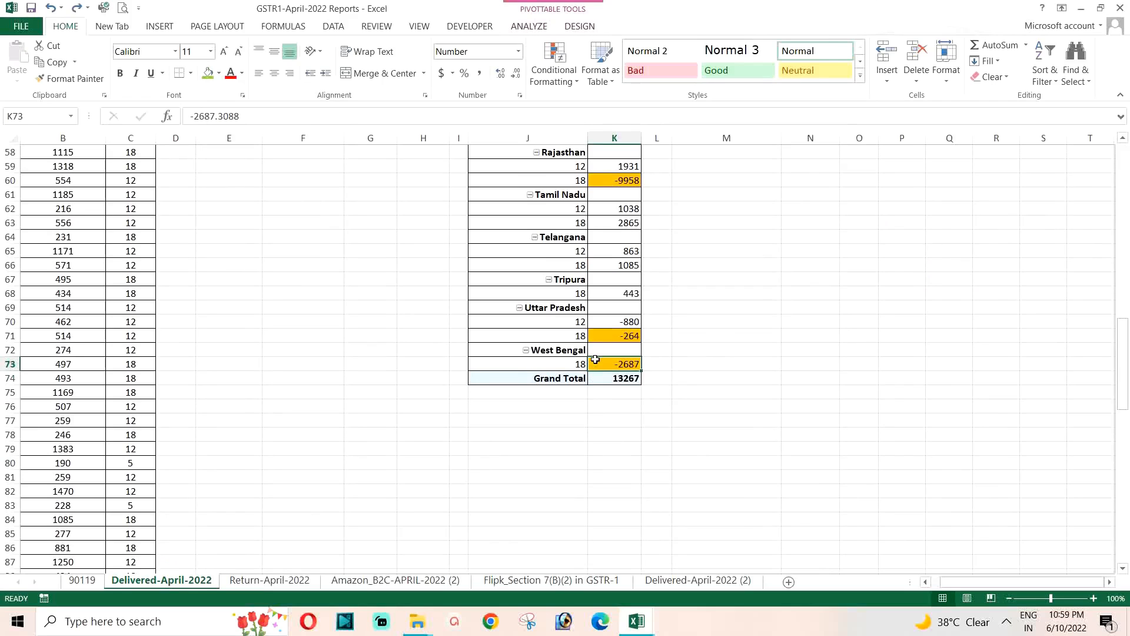
Fill the positive 18% T_Amount cells of Andaman and Nicobar, Andhra Pradesh and Bihar with light green
scroll(586, 338, up, 18)
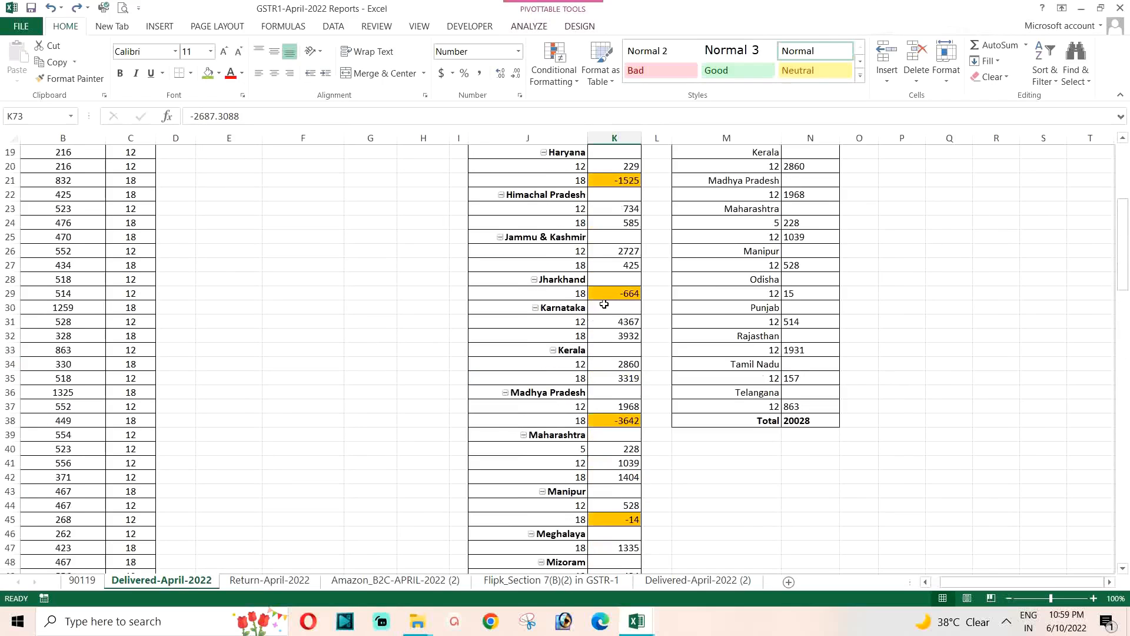
scroll(618, 259, up, 1)
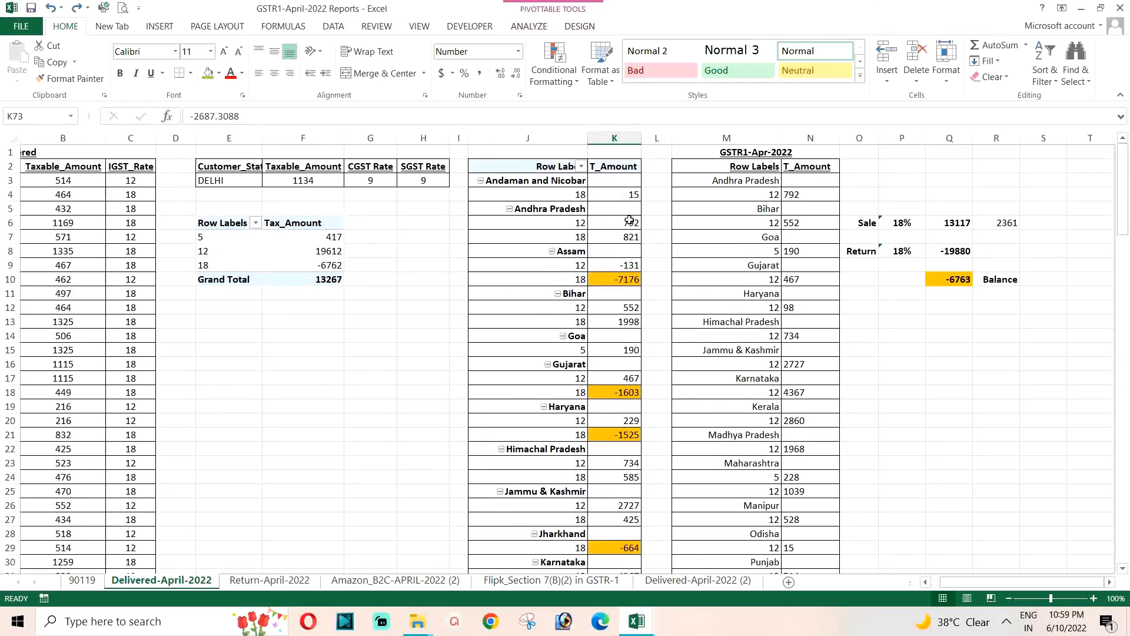
click(627, 198)
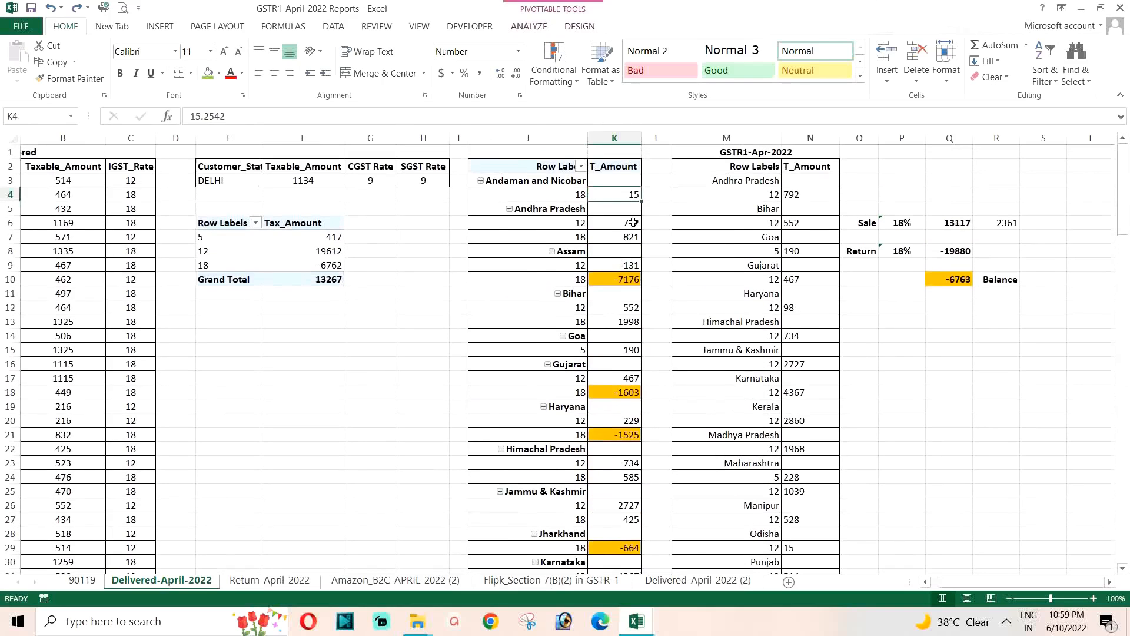
click(209, 73)
click(612, 236)
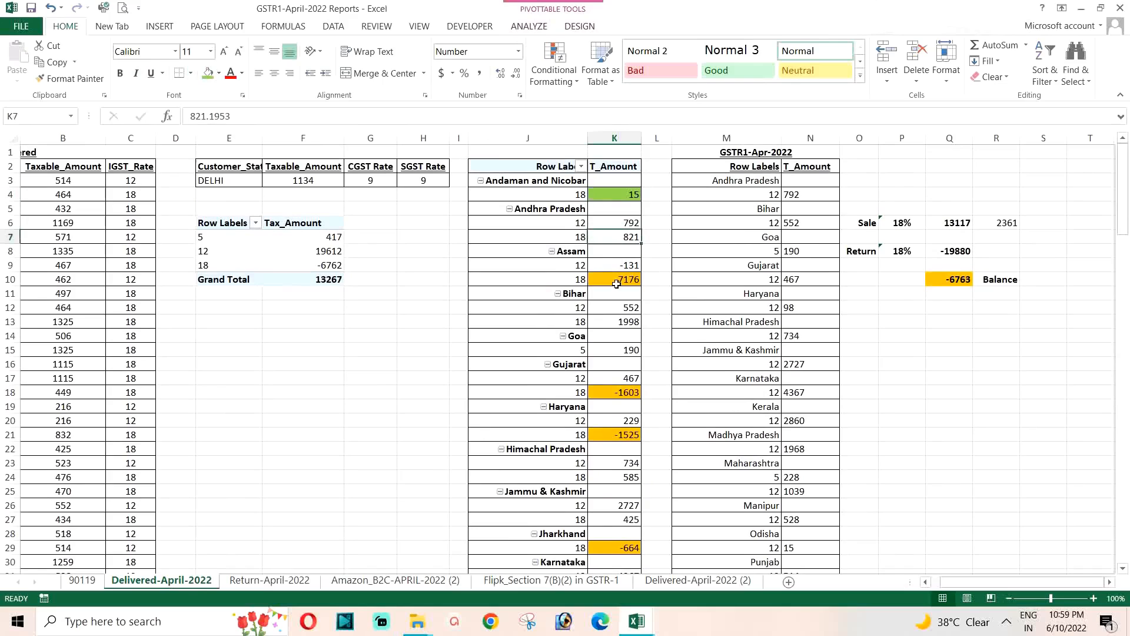
click(210, 73)
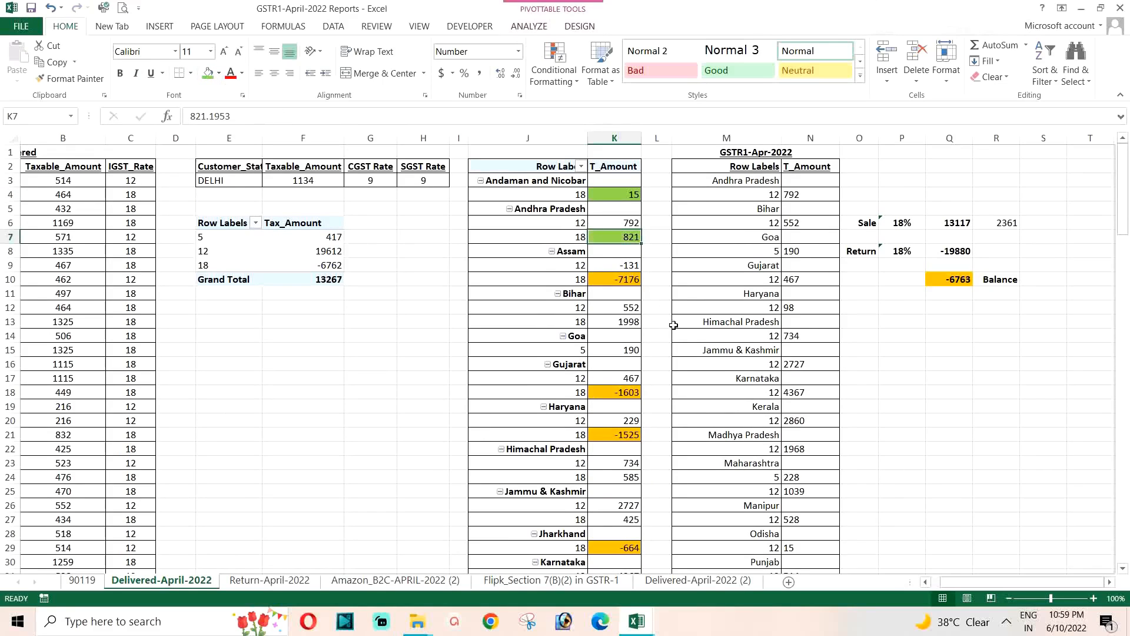
click(606, 324)
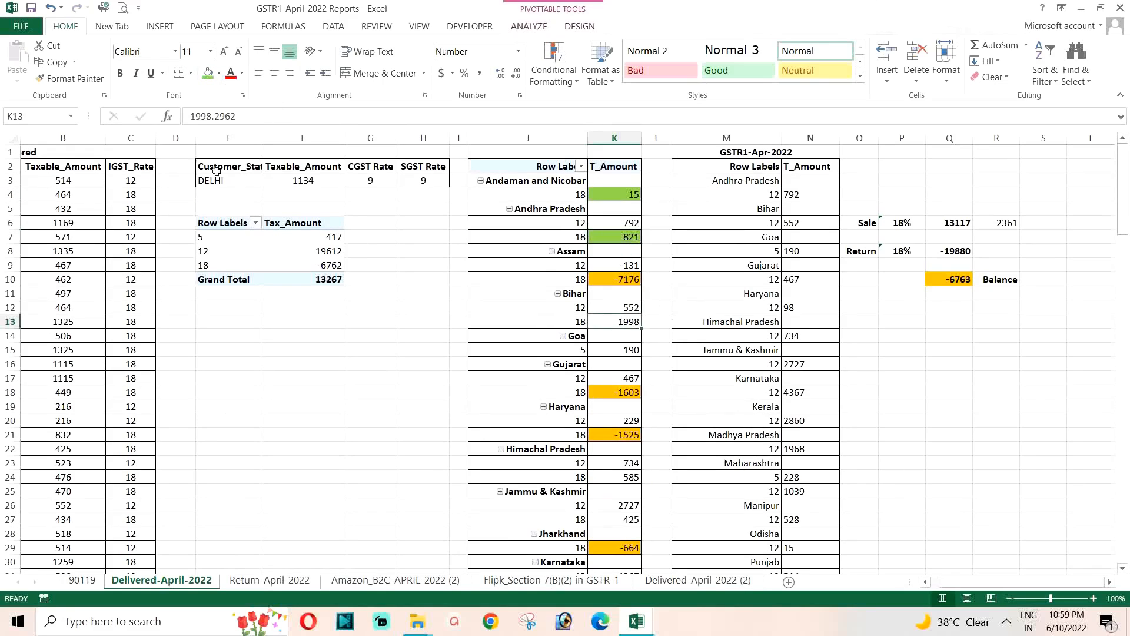
click(210, 73)
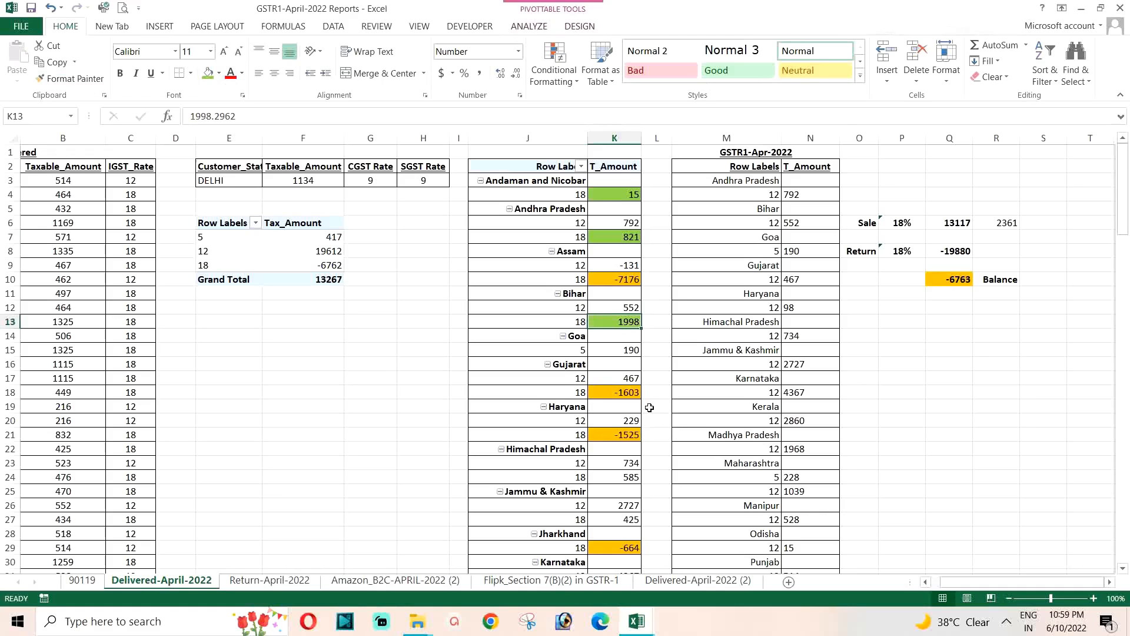
Highlight the positive 18% T_Amount cells of Himachal Pradesh and Jammu & Kashmir in light green
scroll(622, 367, down, 2)
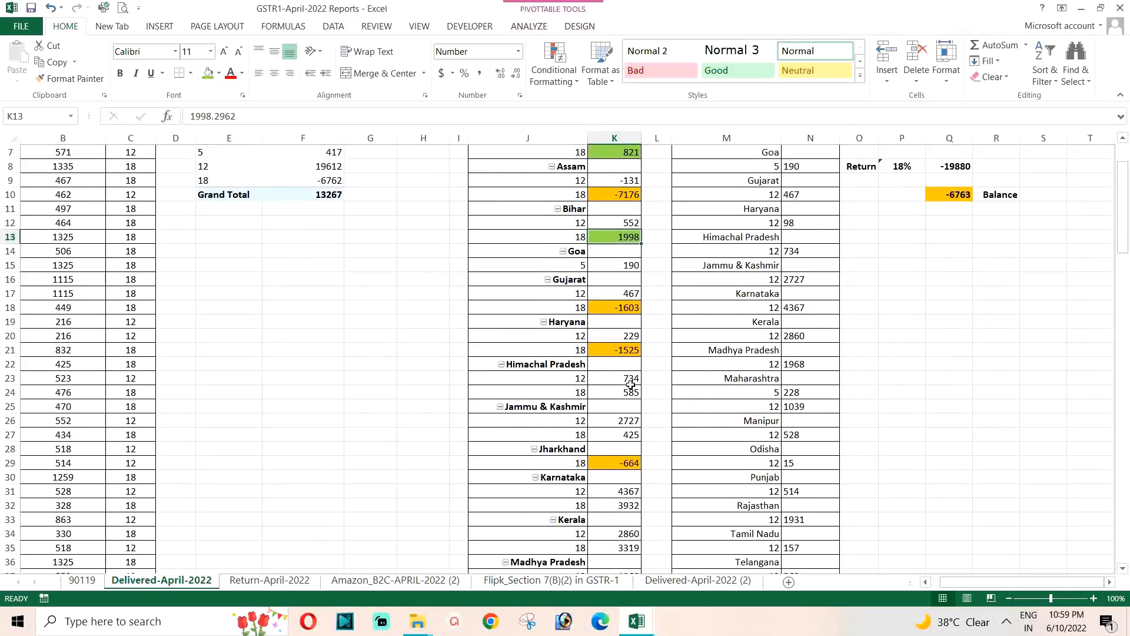
click(619, 393)
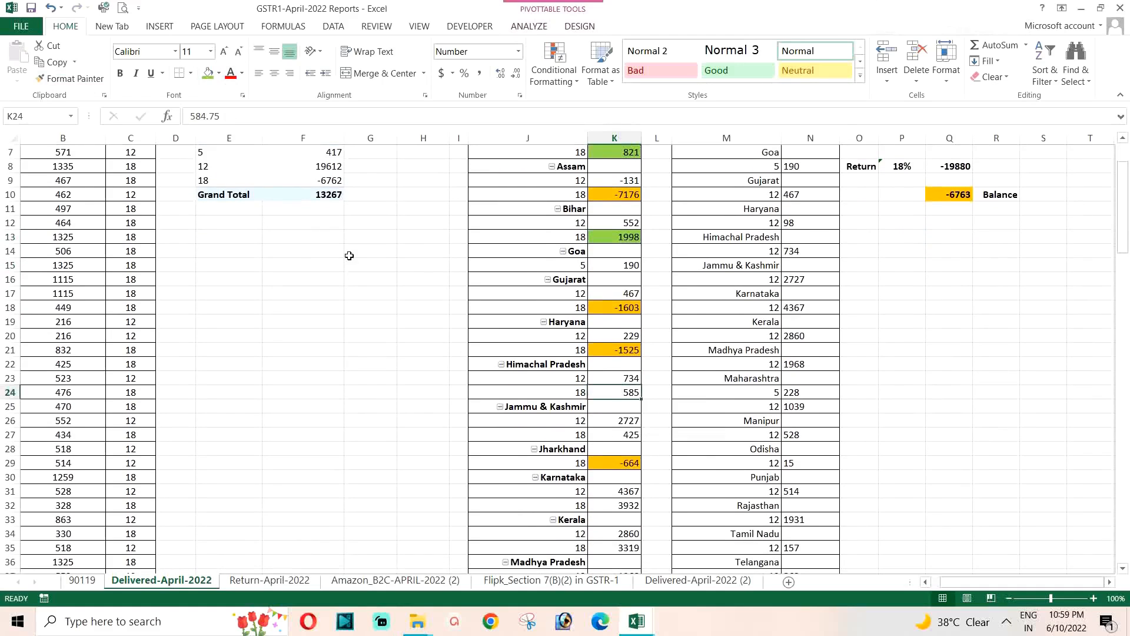
click(207, 75)
scroll(669, 436, down, 2)
click(622, 349)
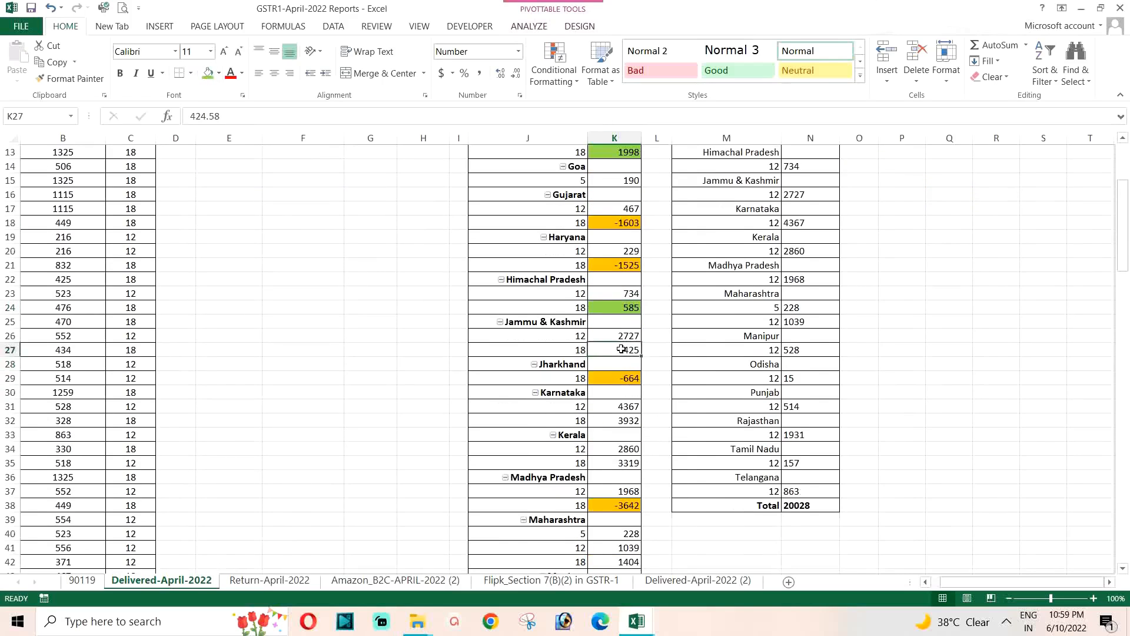
click(207, 73)
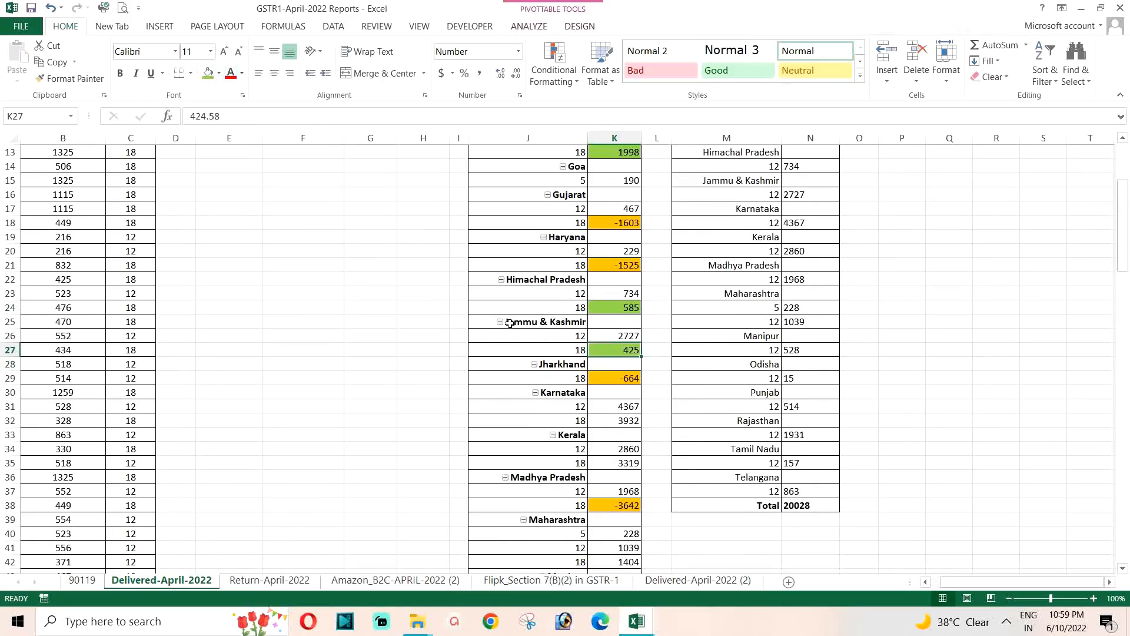
Fill the 18% T_Amount cells of Karnataka and Kerala with light green
click(617, 424)
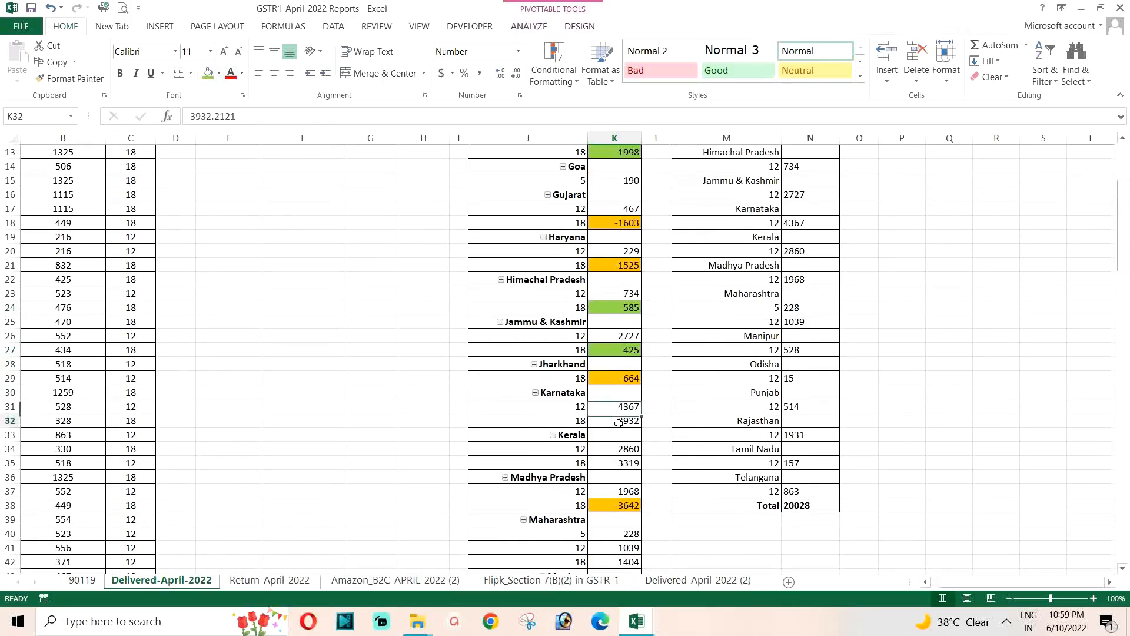
click(207, 74)
click(625, 466)
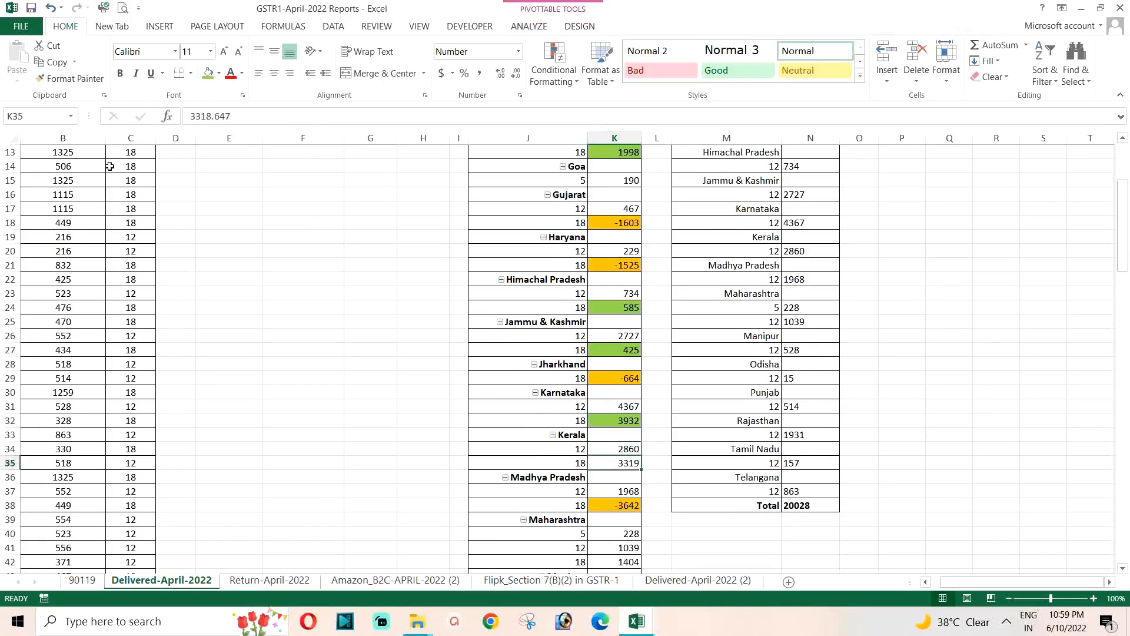
click(207, 74)
Highlight the 18% T_Amount cells of Maharashtra and Meghalaya in light green
scroll(472, 194, down, 4)
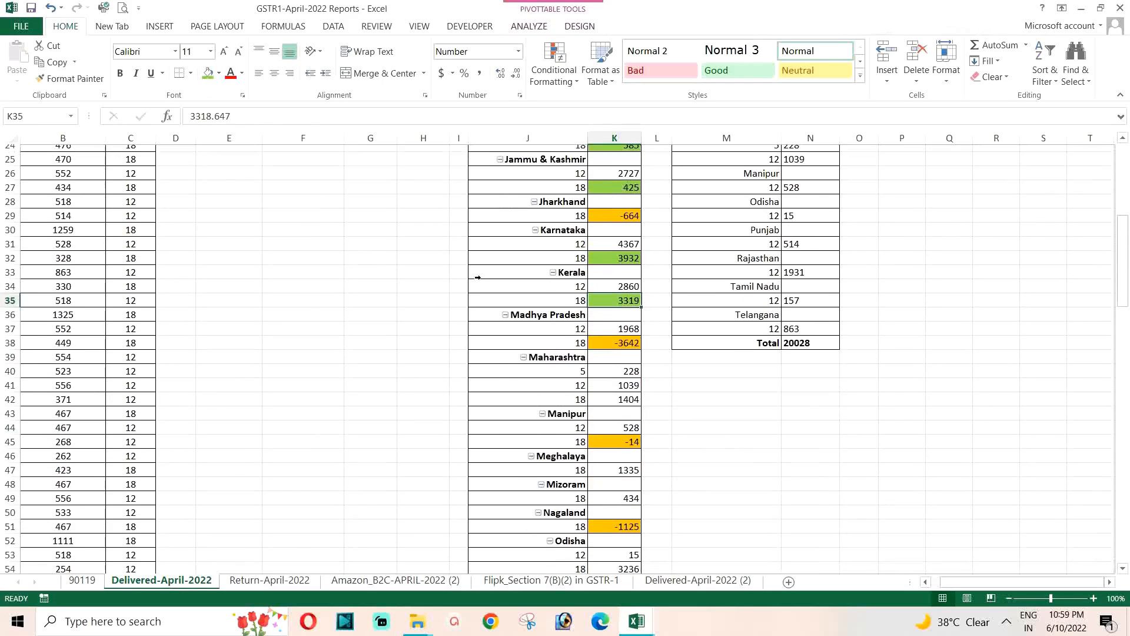
click(625, 391)
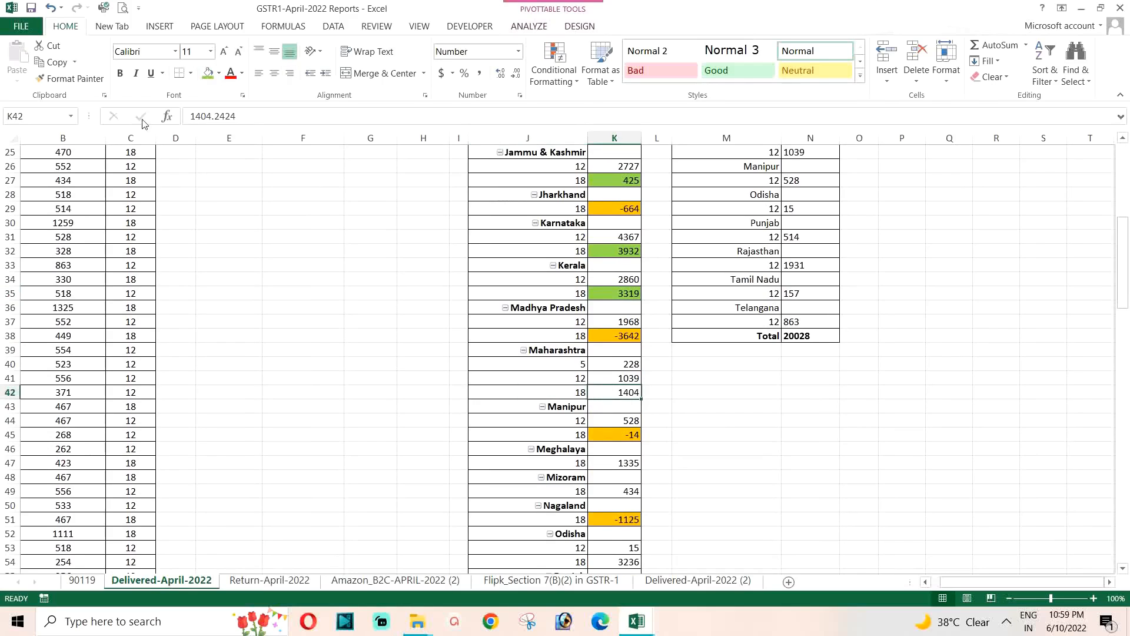
click(209, 75)
click(615, 465)
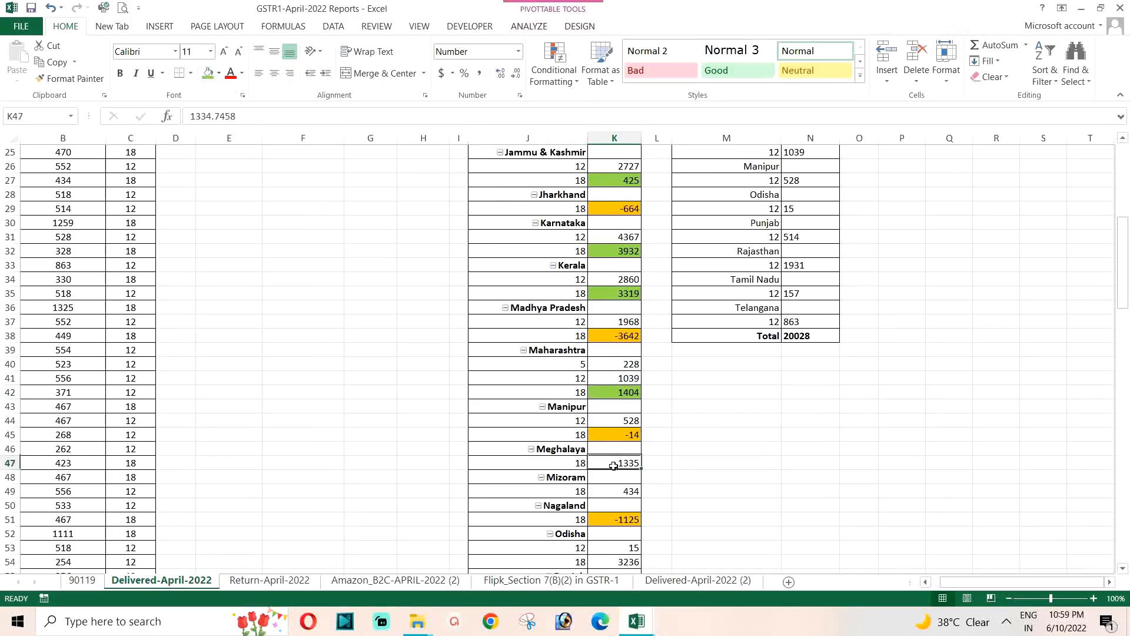
click(207, 73)
Fill the positive 18% T_Amount cells of Odisha and Tamil Nadu with light green
scroll(759, 347, down, 3)
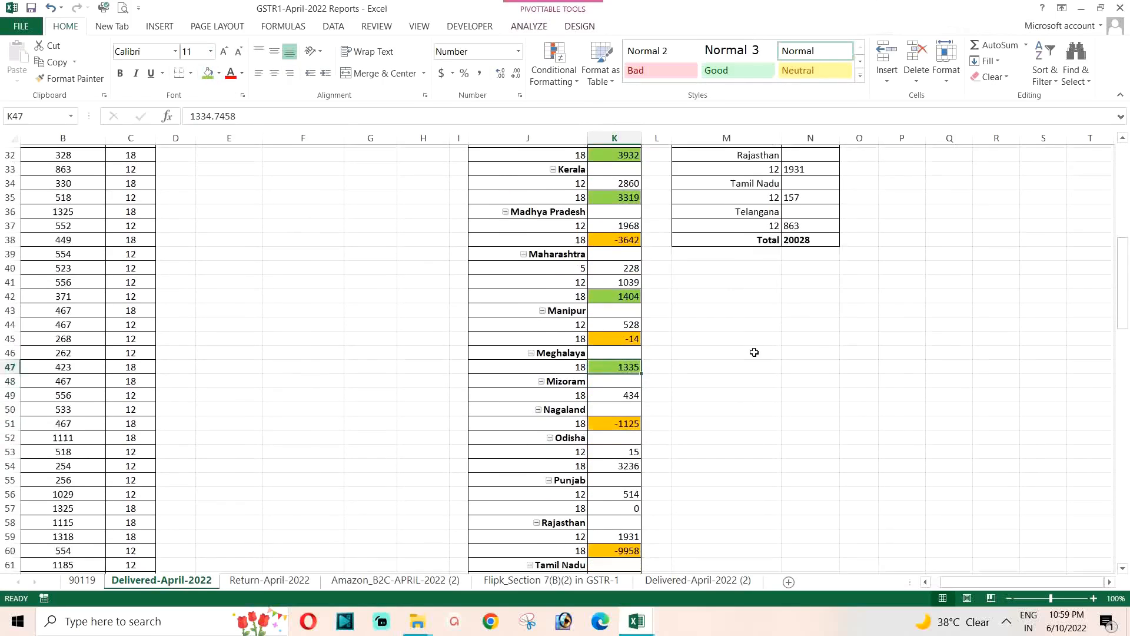
click(622, 435)
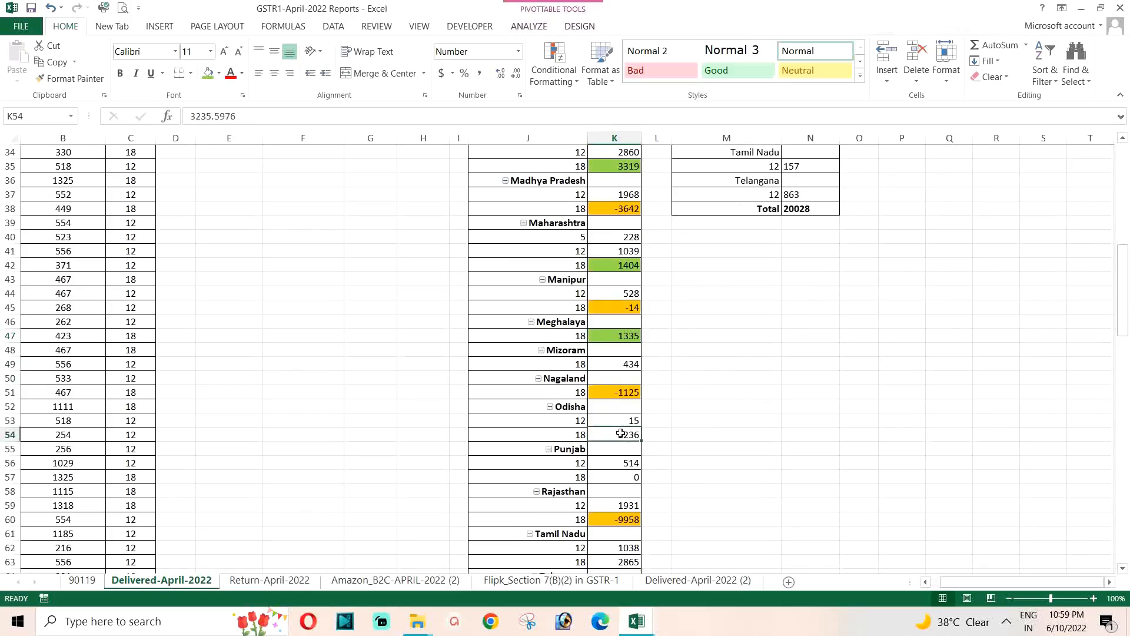
click(209, 75)
scroll(555, 390, down, 2)
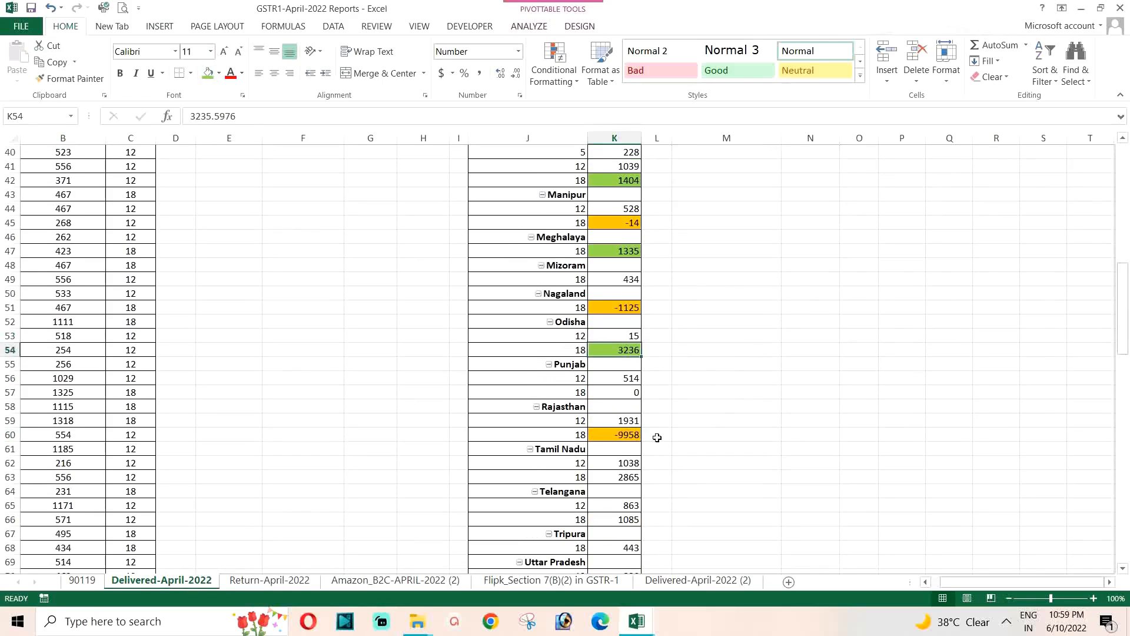
click(617, 477)
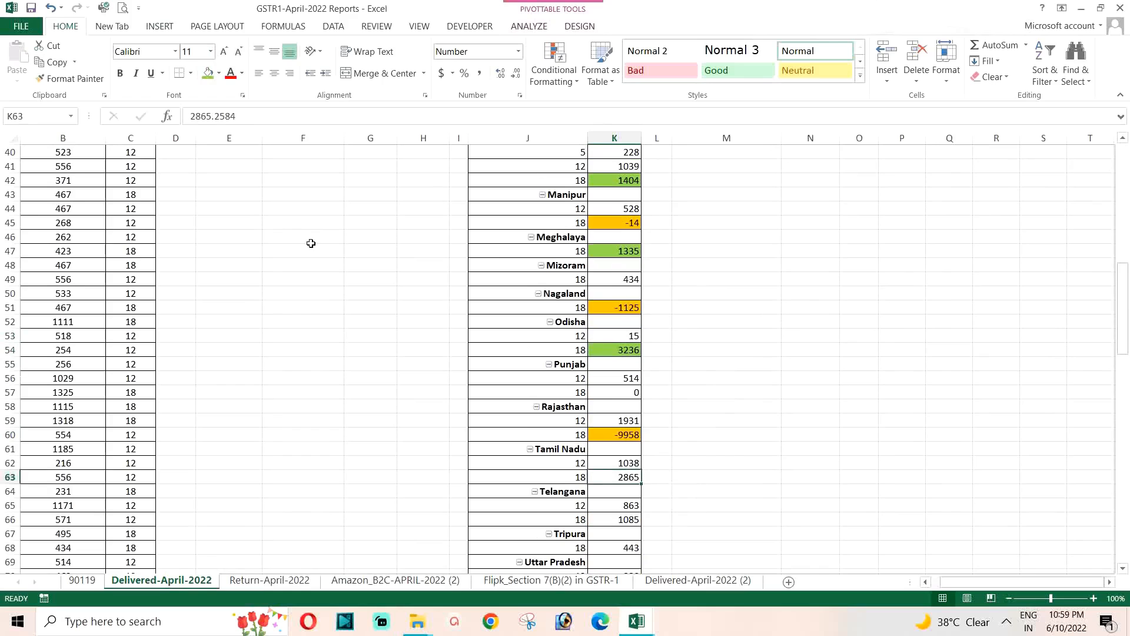
click(209, 76)
Fill the 18% T_Amount cells of Telangana and Tripura with light green
scroll(615, 383, down, 3)
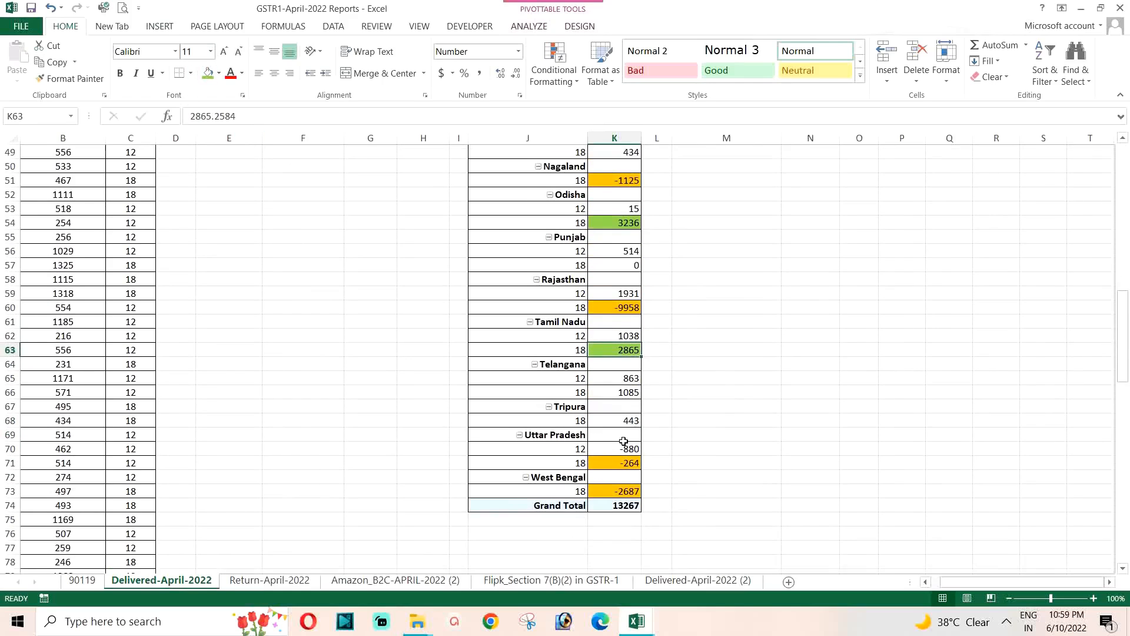
click(615, 384)
click(616, 391)
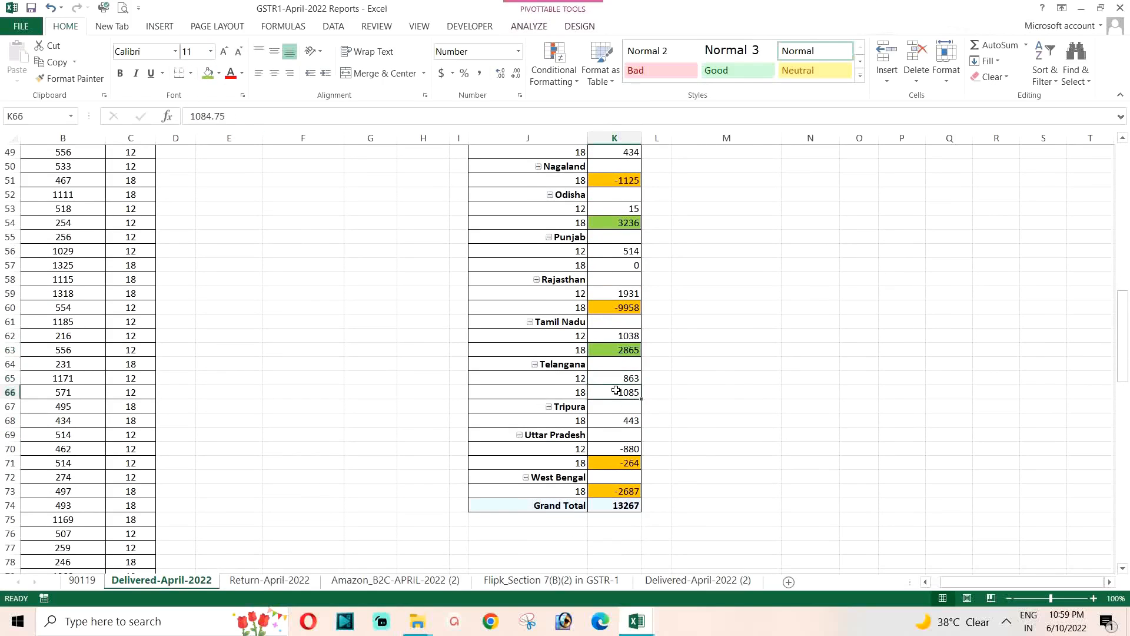
click(208, 74)
click(623, 424)
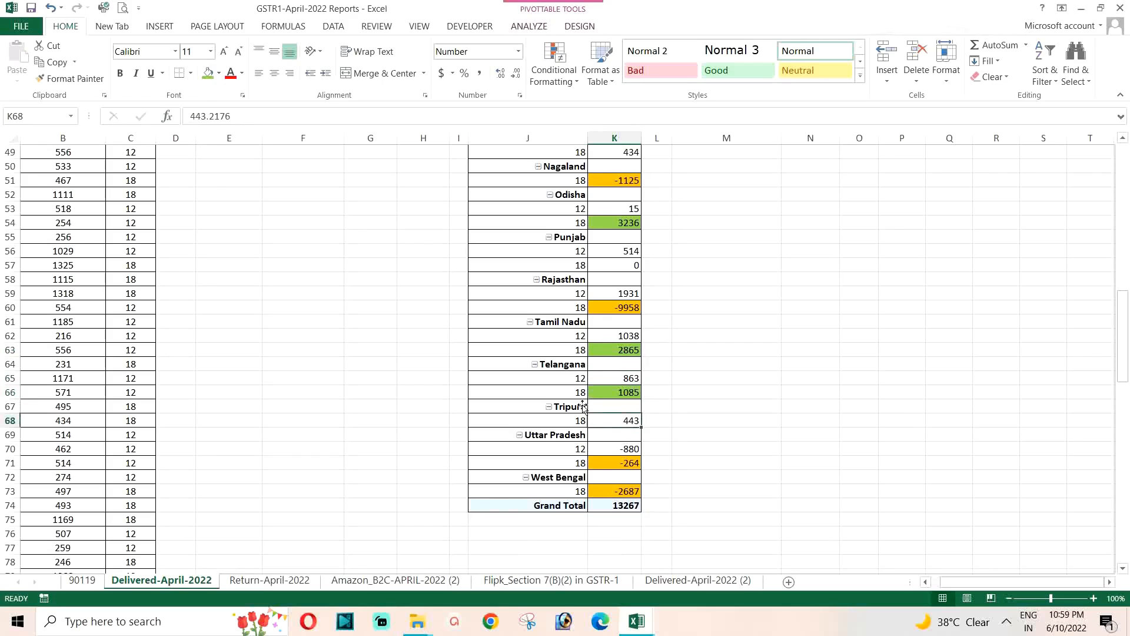
click(208, 74)
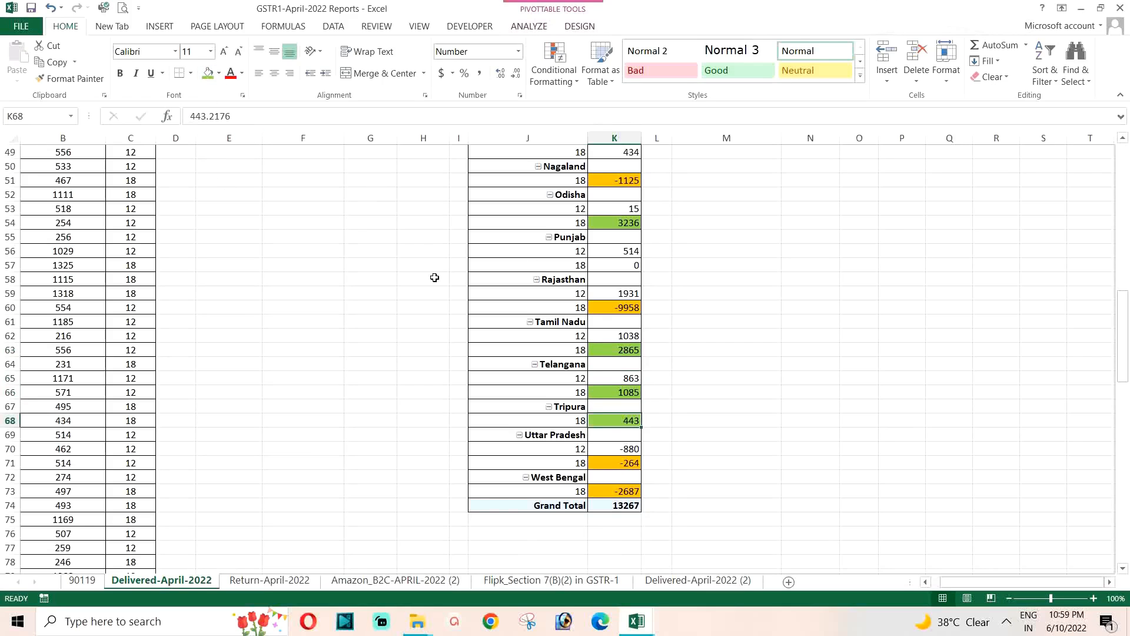
Fill the 18% Sale amount in Q6 with light green and the 18% Return amount in Q8 with orange
scroll(436, 360, up, 13)
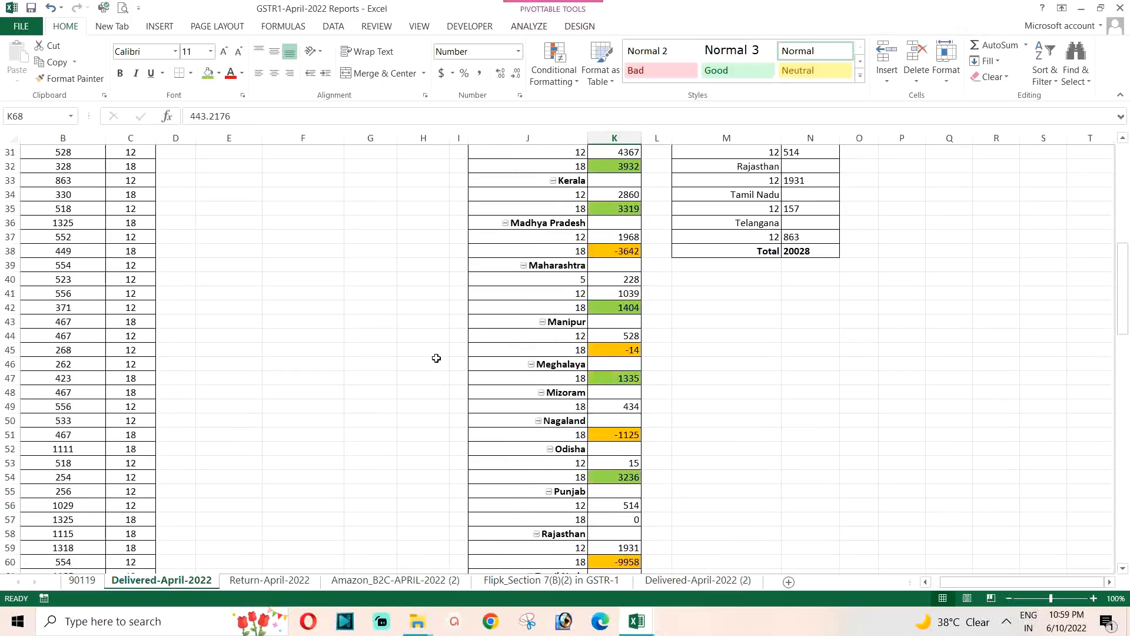
scroll(435, 357, up, 3)
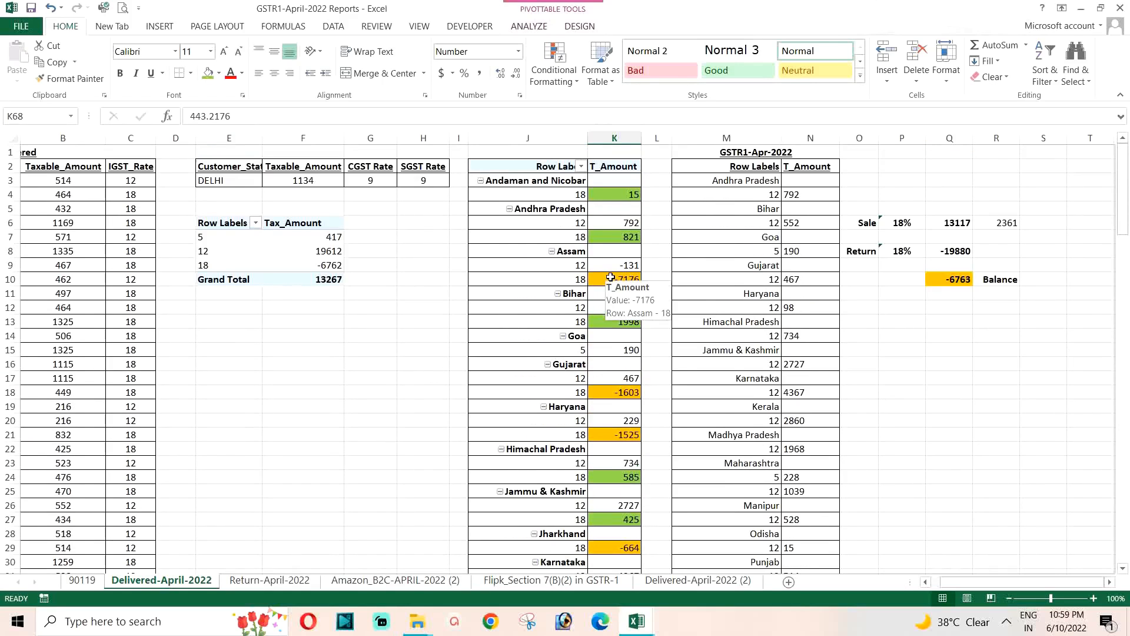
mouse_move(622, 280)
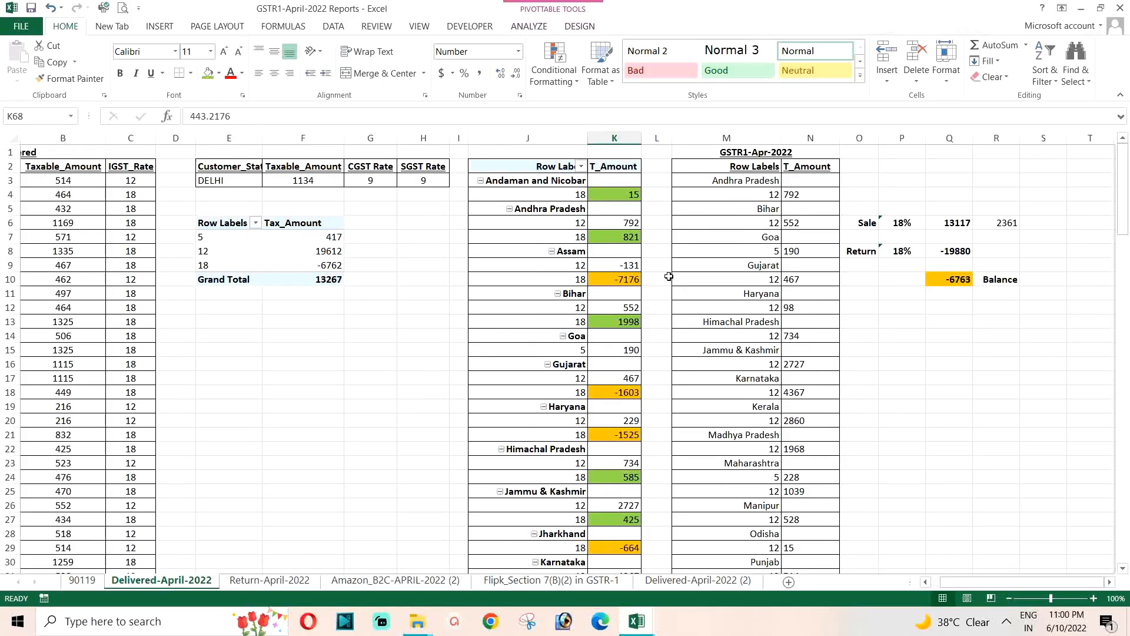
click(956, 252)
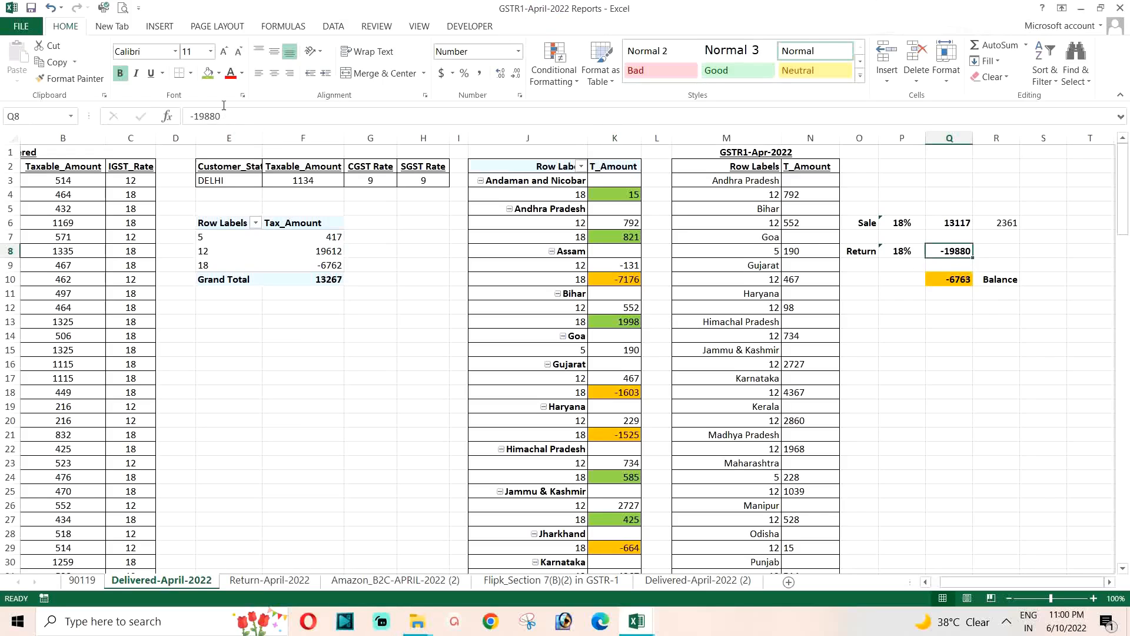
click(963, 224)
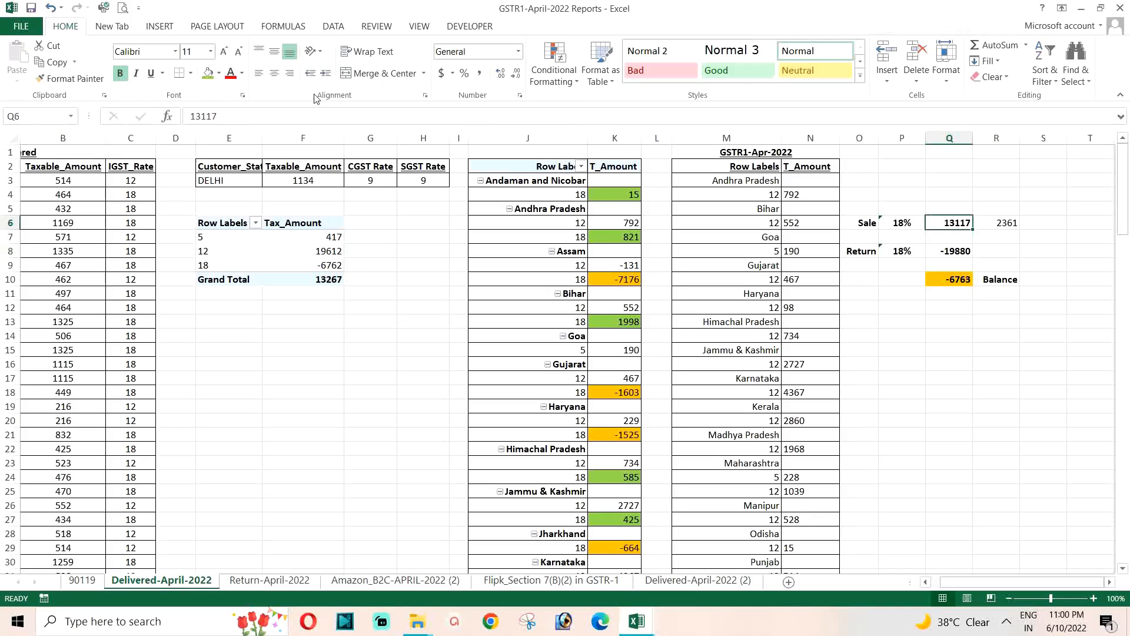
click(207, 75)
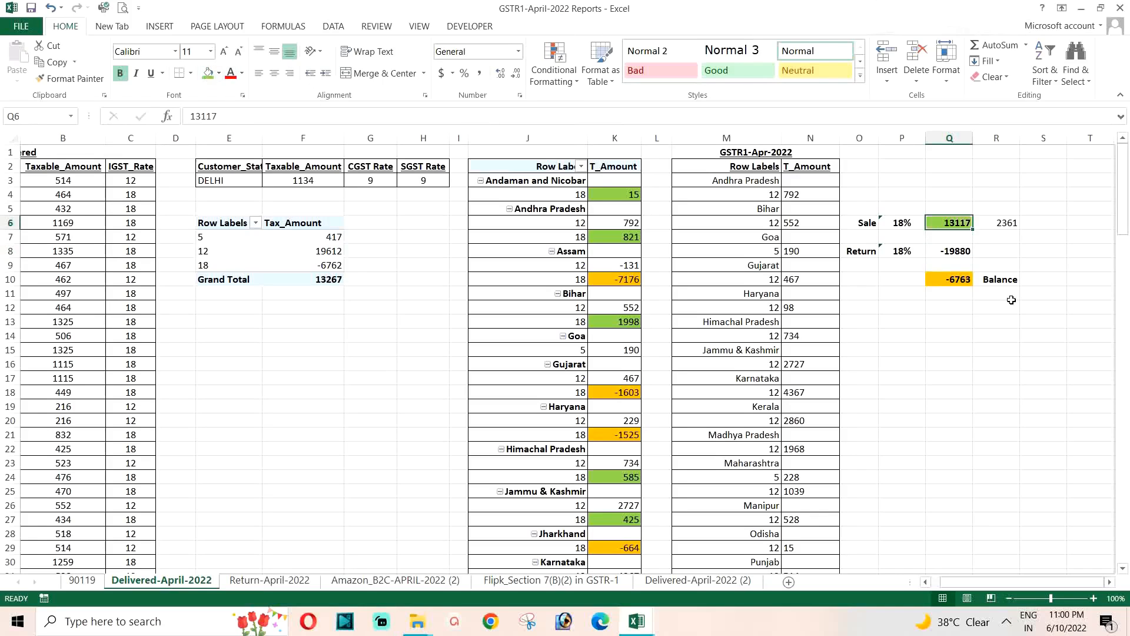
click(945, 253)
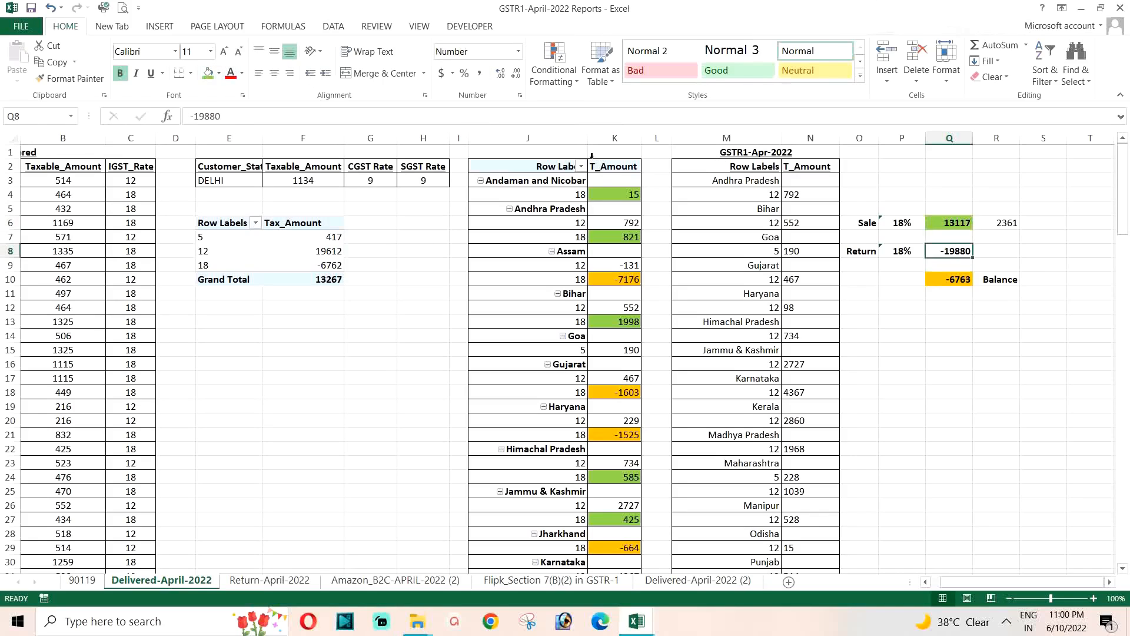
click(219, 75)
click(233, 186)
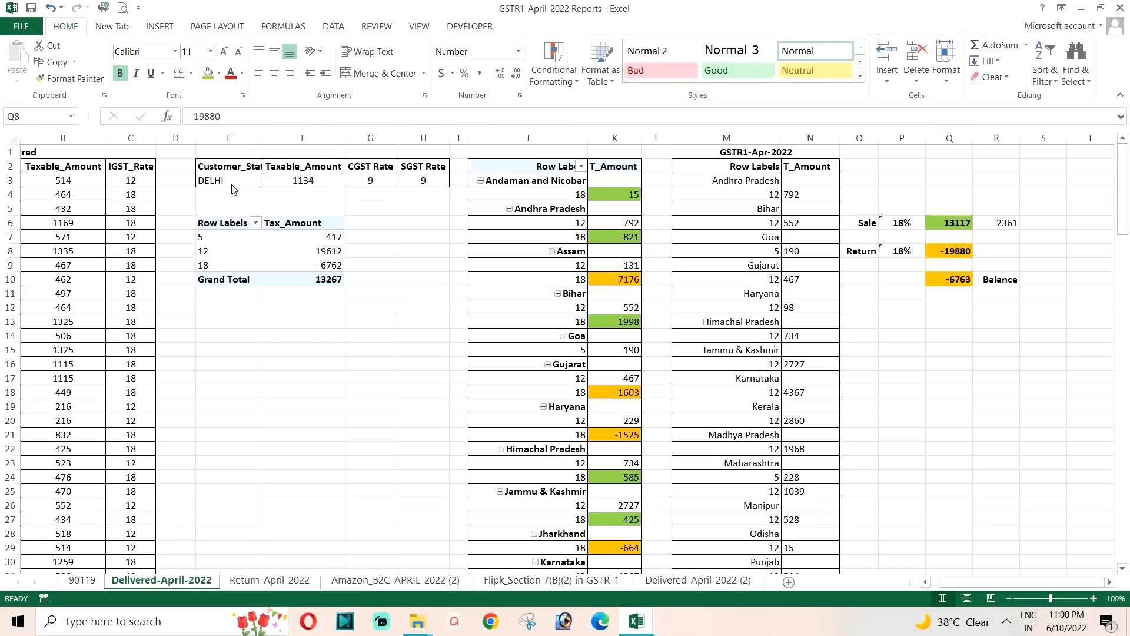
click(968, 364)
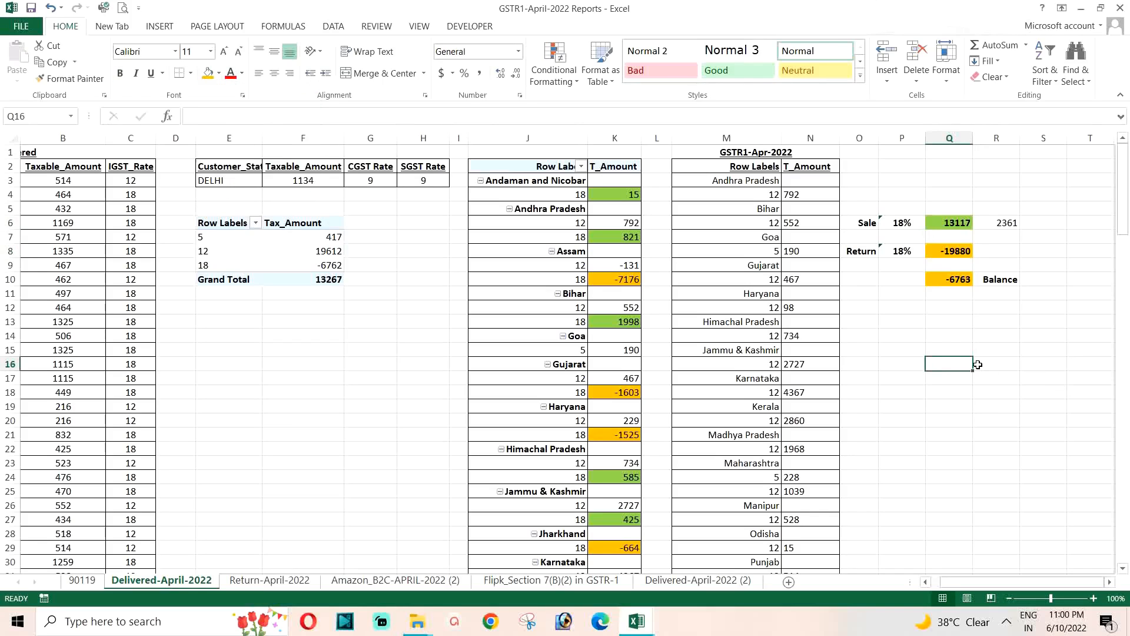
Review the 18% Sale and Return amounts and the Balance formula in Q10
click(948, 222)
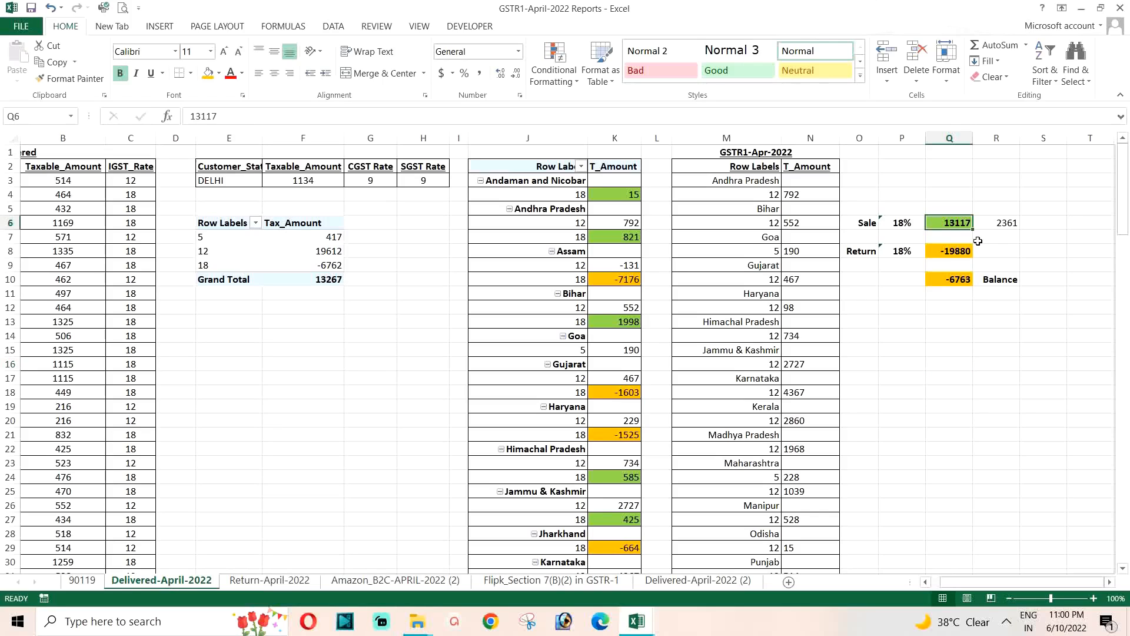
click(948, 251)
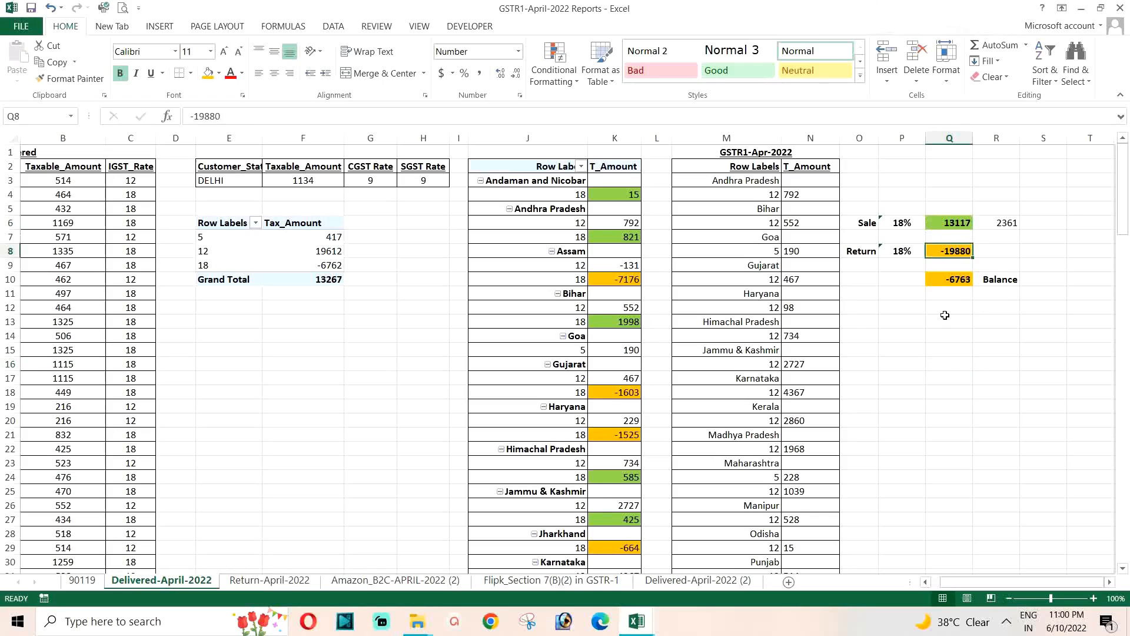
click(951, 285)
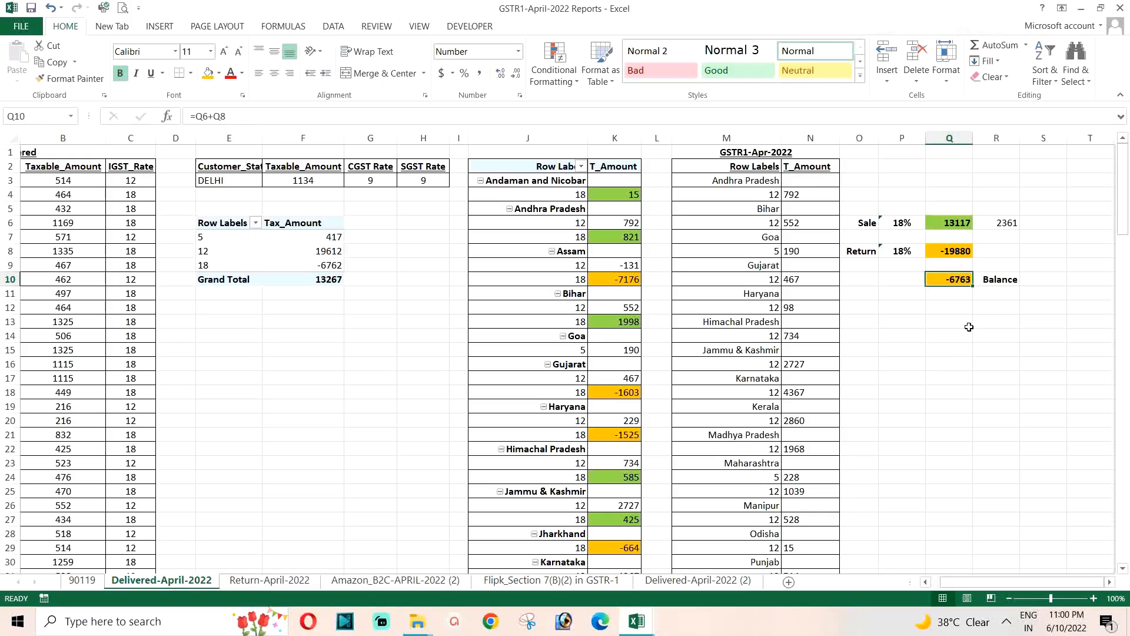
click(942, 298)
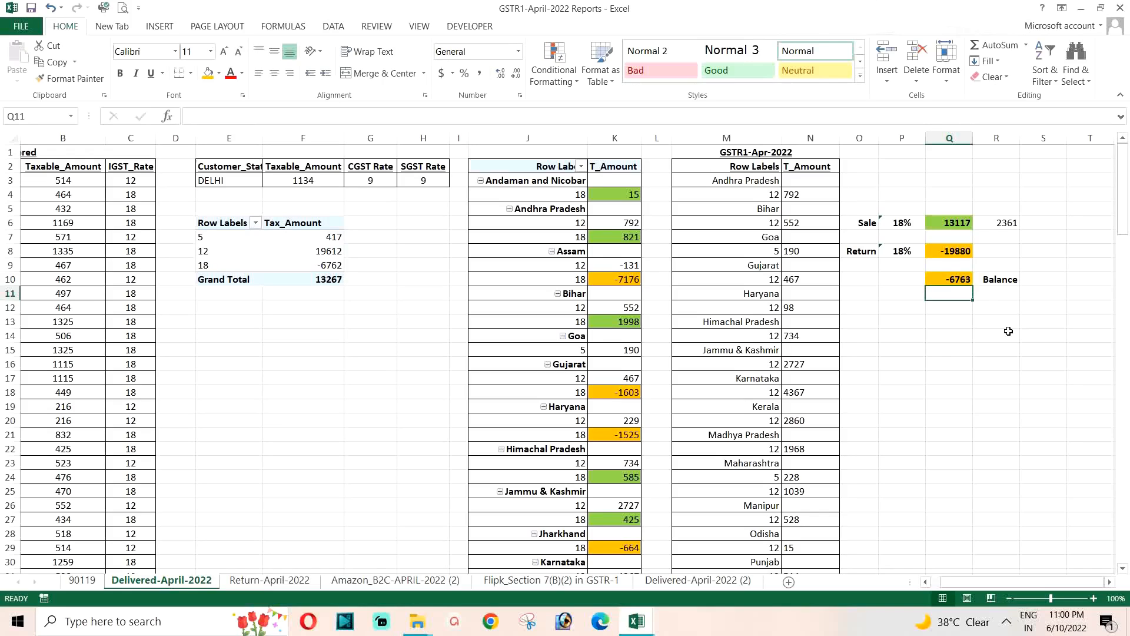
click(946, 282)
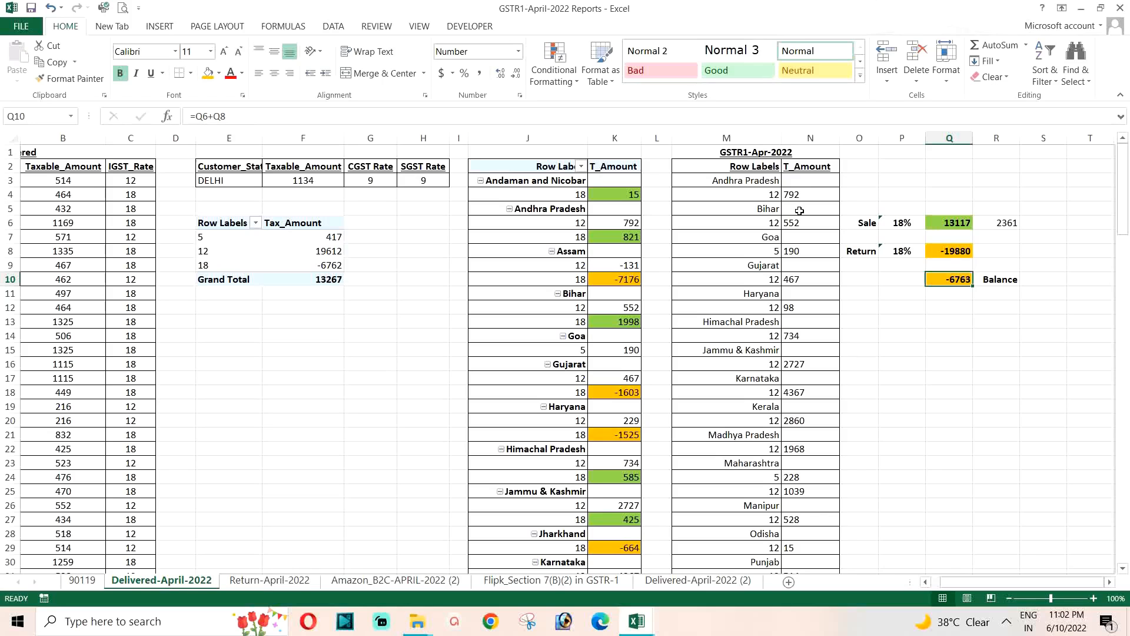
Switch to the GSTR-1 May 2022 Report workbook, examine its state-wise tax amounts and total, and narrow column E
click(1081, 8)
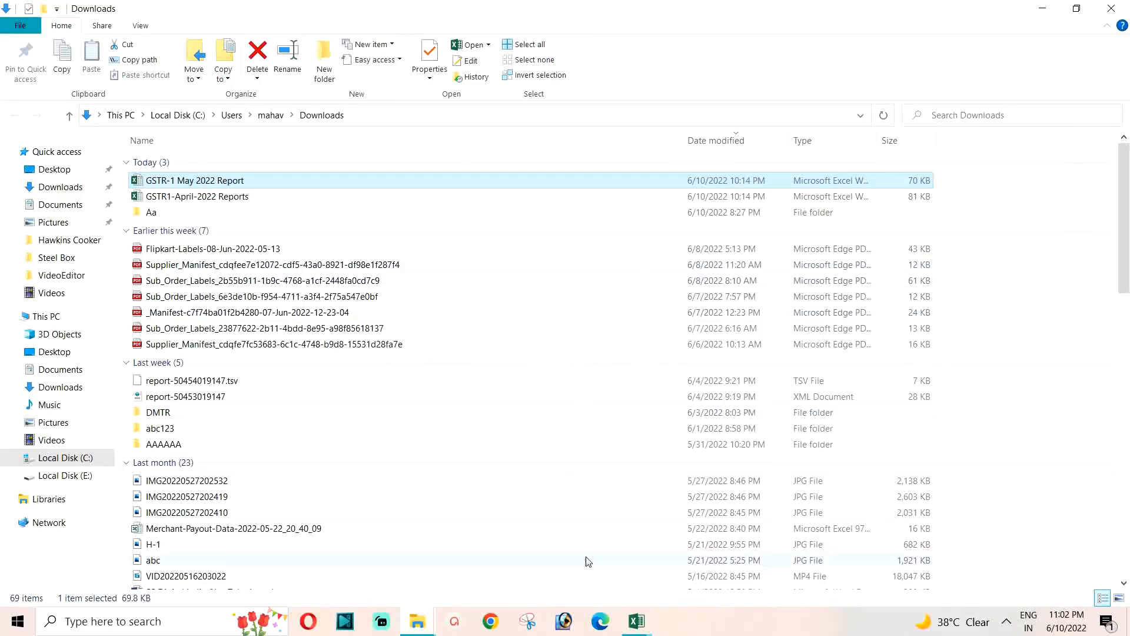
click(629, 621)
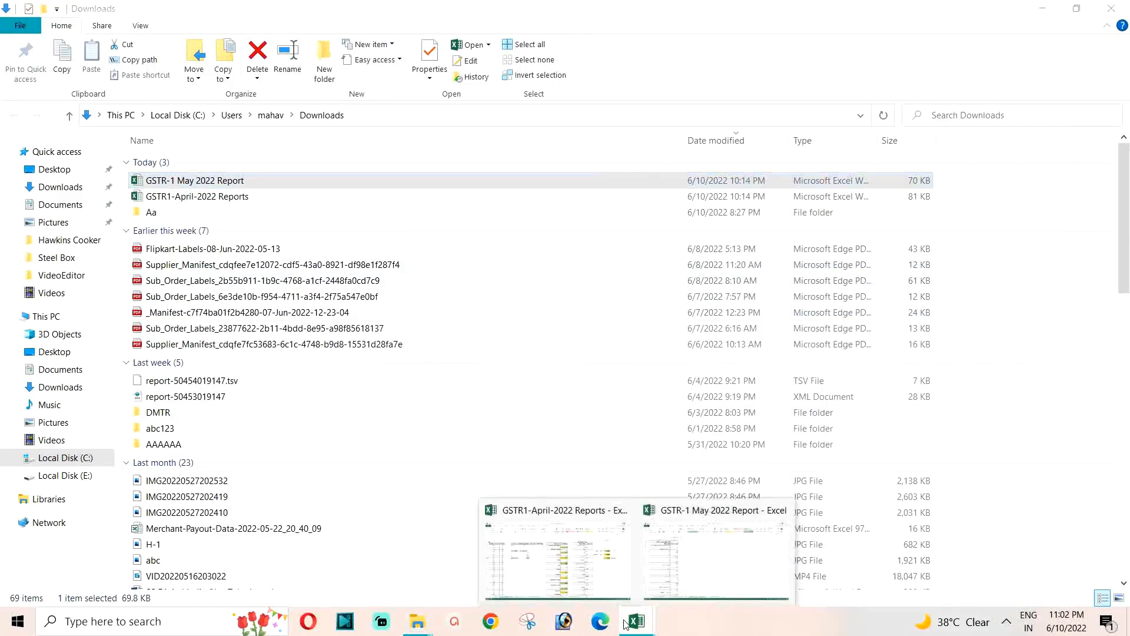
click(738, 513)
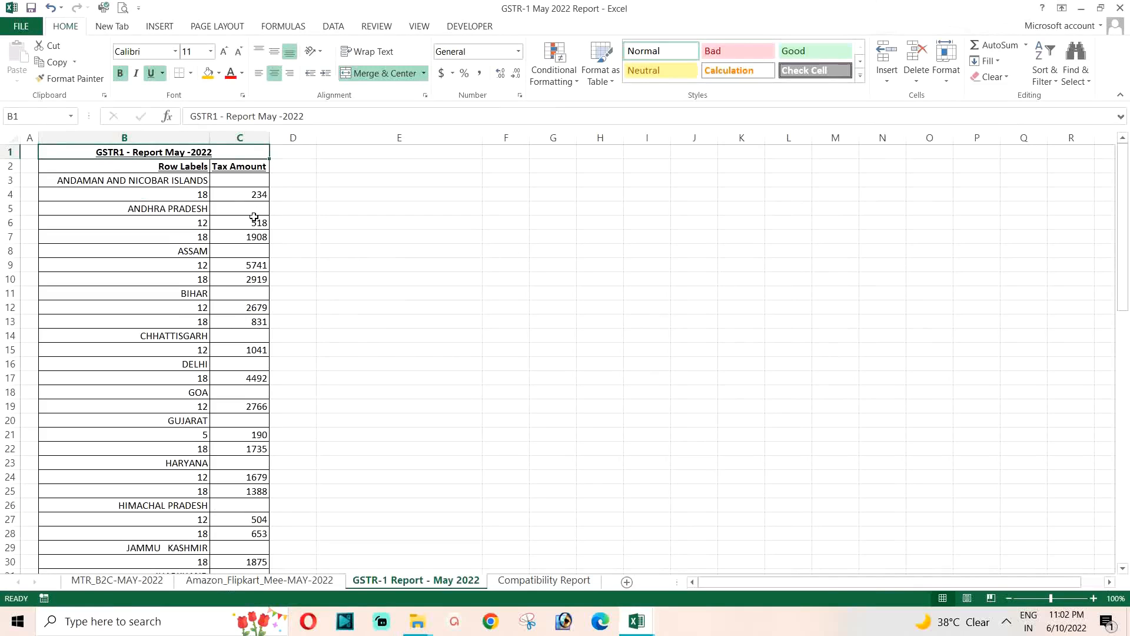
scroll(244, 247, down, 13)
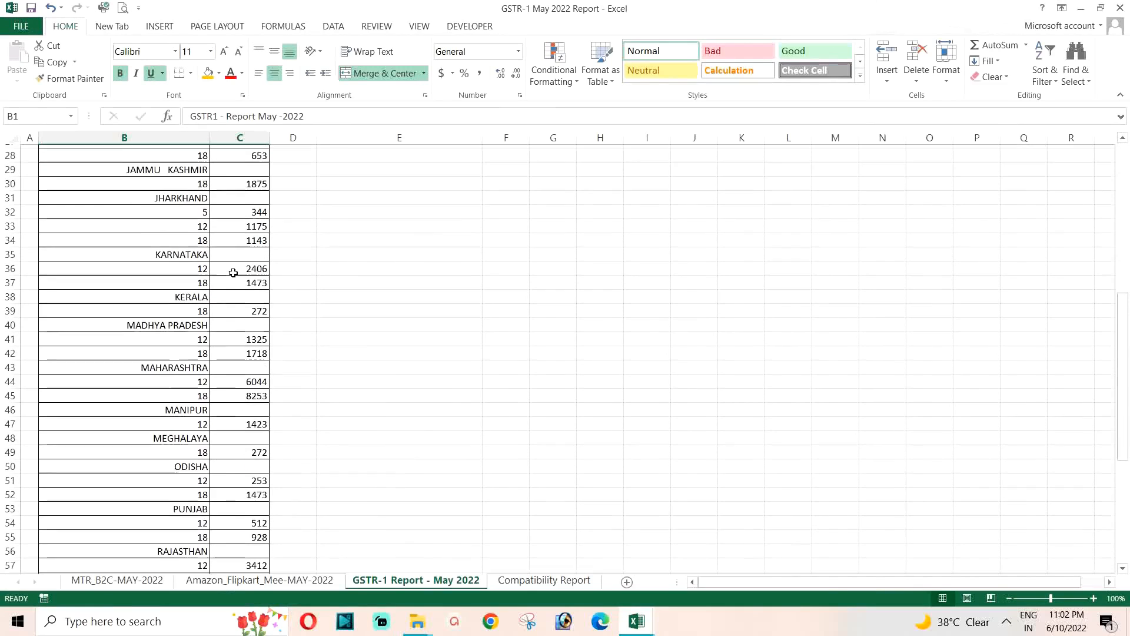
scroll(231, 279, down, 5)
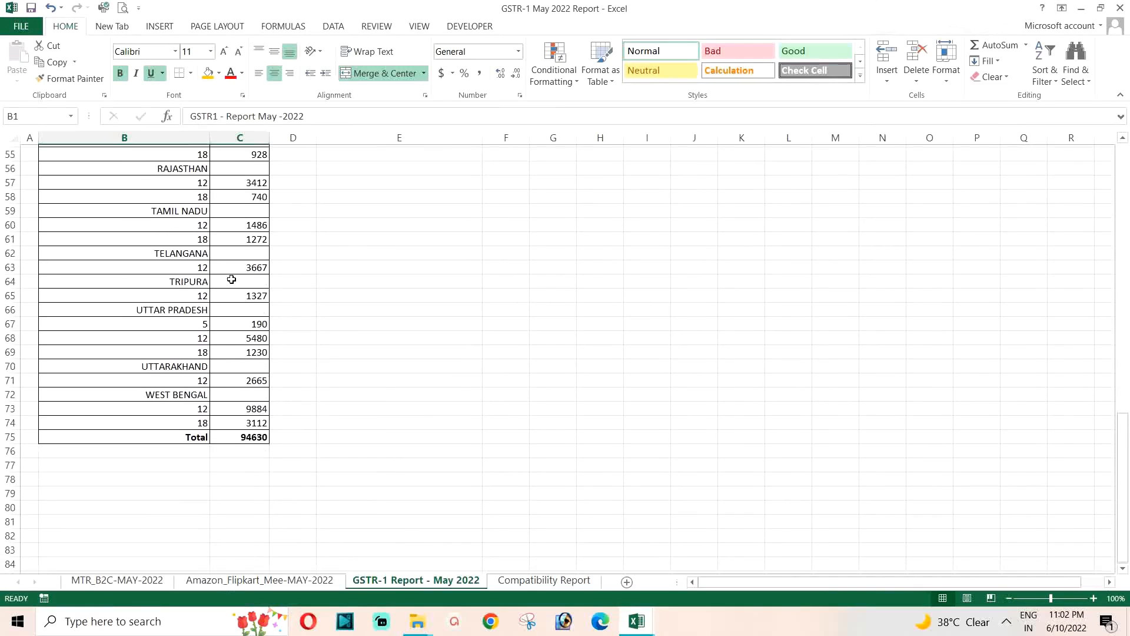
click(245, 435)
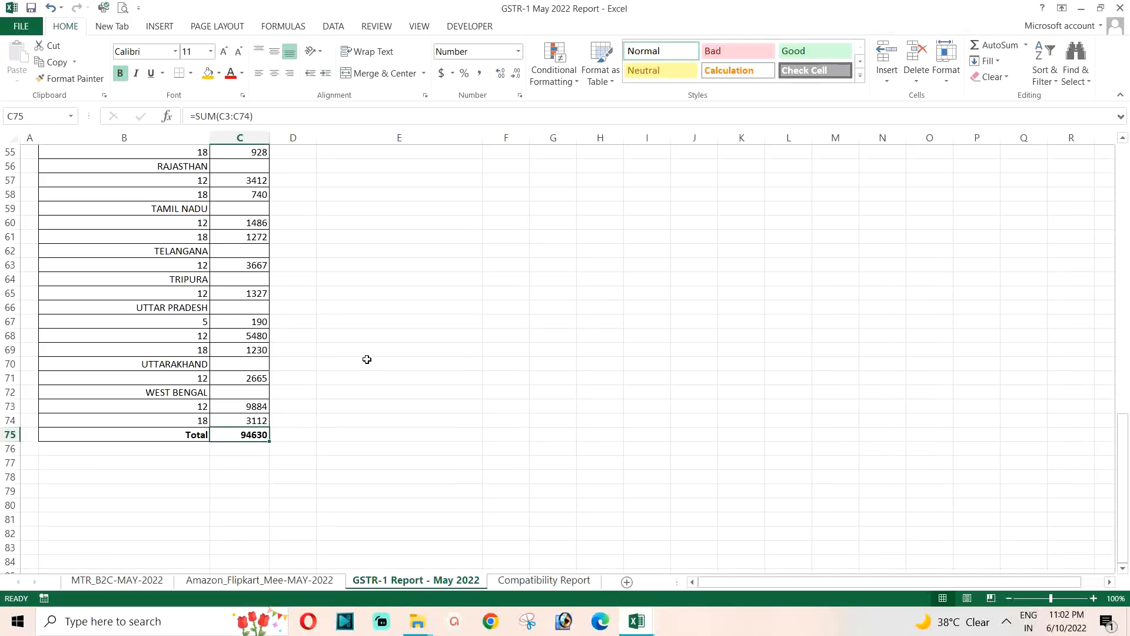
scroll(367, 359, up, 3)
scroll(366, 359, up, 15)
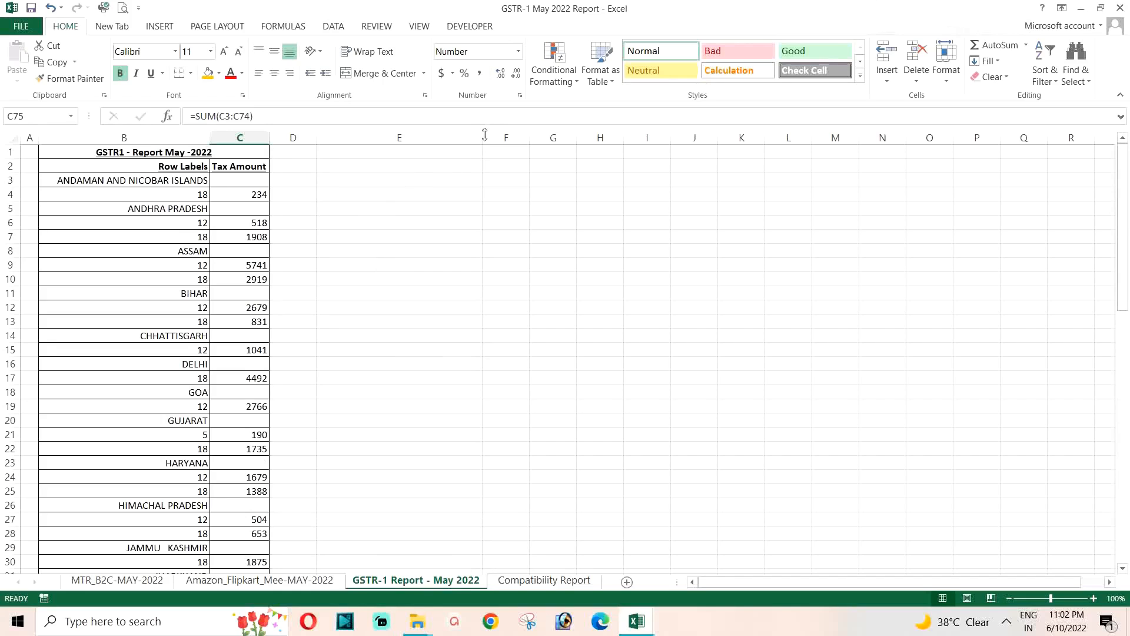
drag(484, 135, 386, 153)
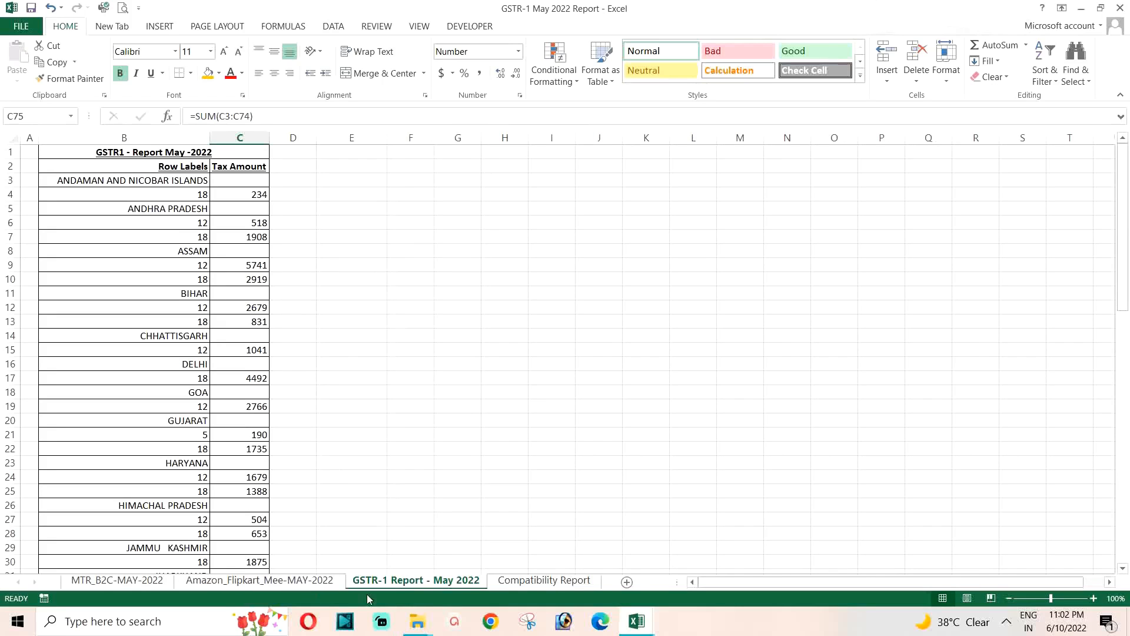
Return to the GSTR1-April-2022 Reports workbook and copy the 18% Balance in Q10
key(alt+Tab)
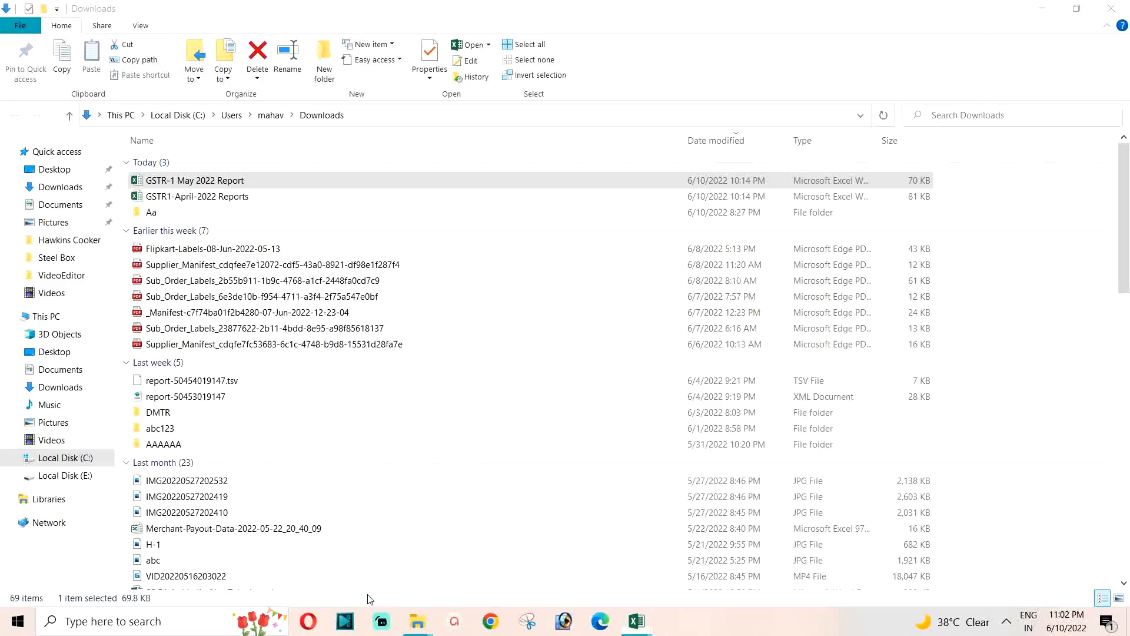
key(alt+Tab)
key(alt+Tab)
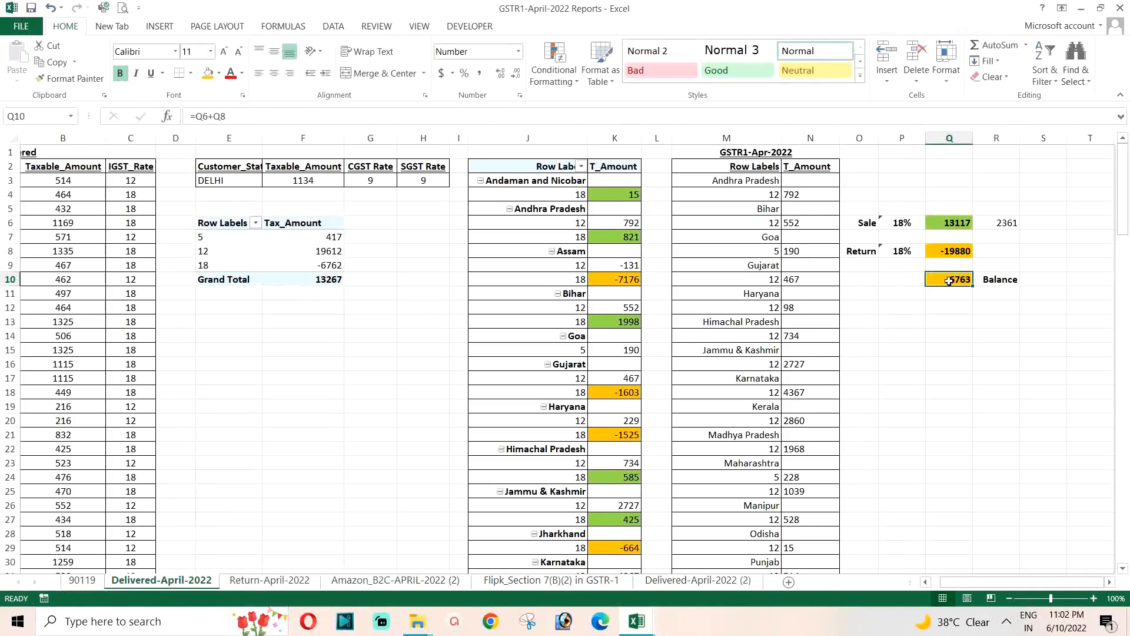
right_click(949, 281)
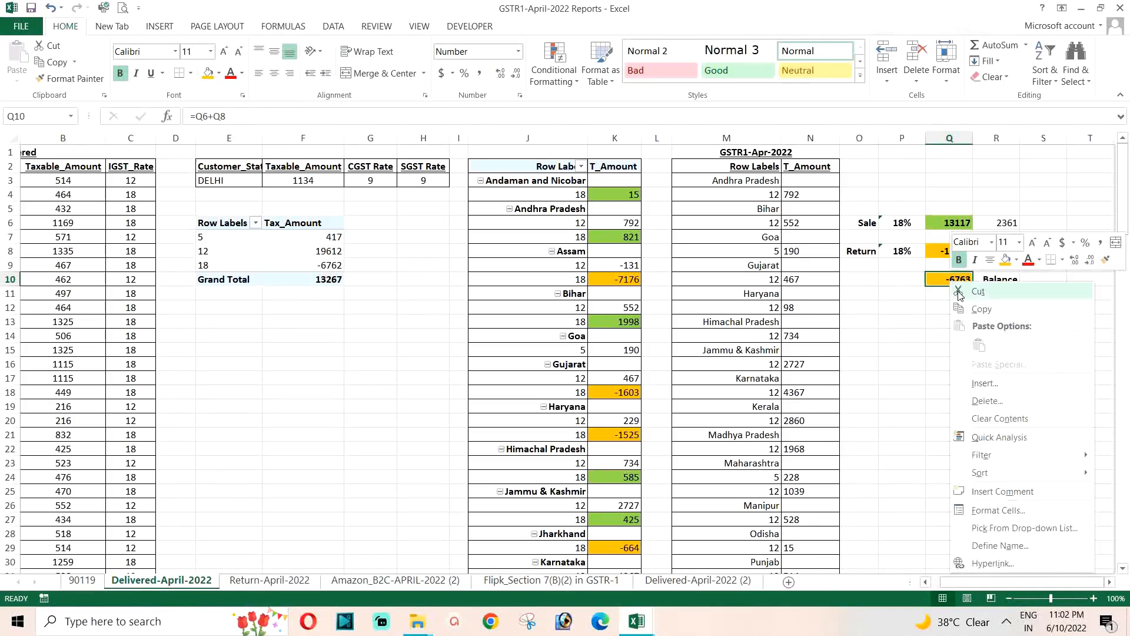
click(974, 312)
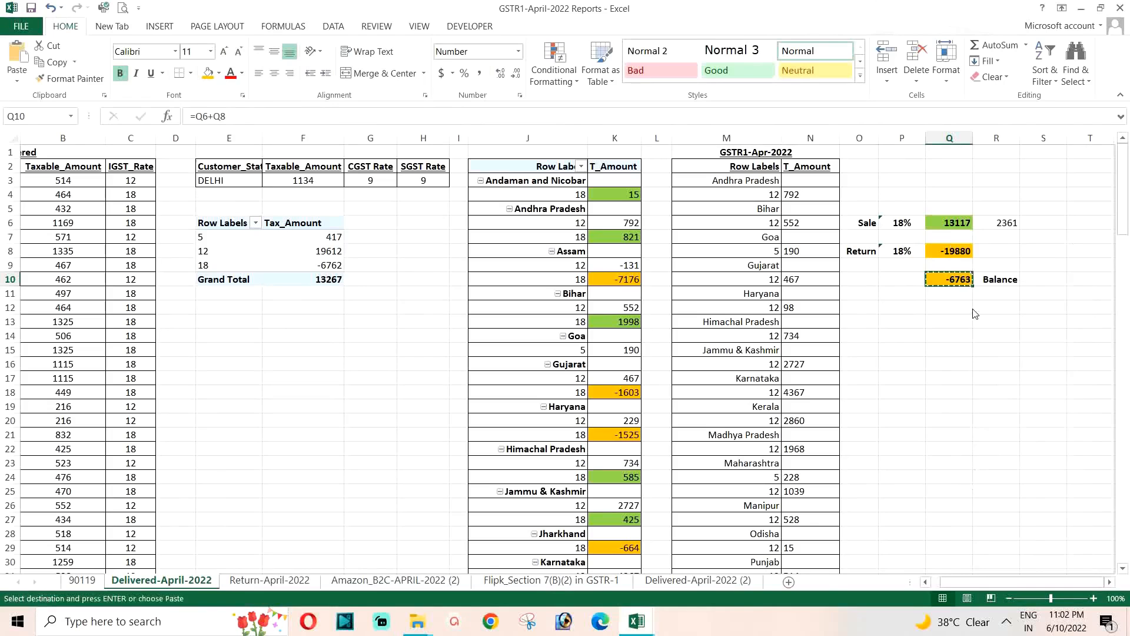
Paste the copied April balance as a value into cell E3 of the GSTR-1 Report - May 2022 sheet
click(1081, 8)
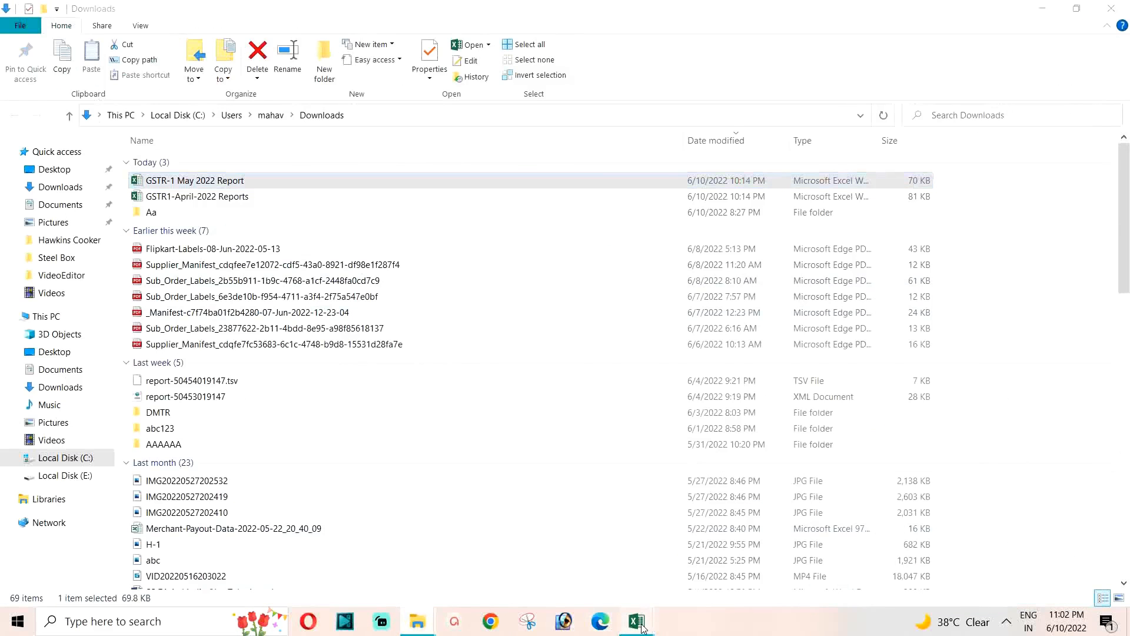
mouse_move(644, 623)
click(697, 573)
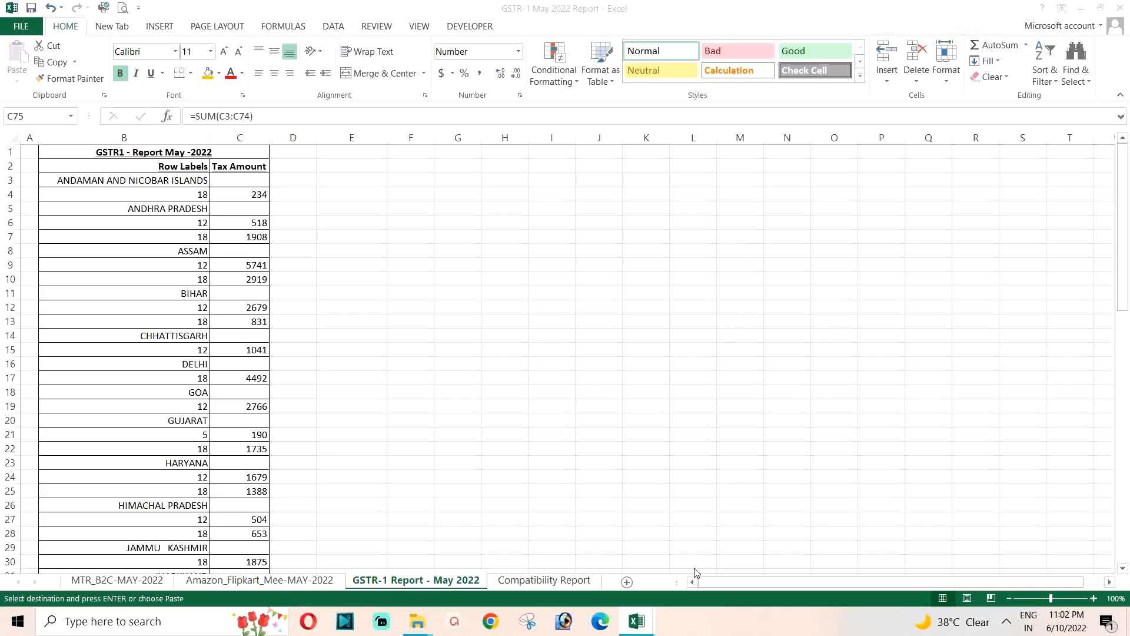
click(358, 181)
right_click(360, 183)
click(411, 247)
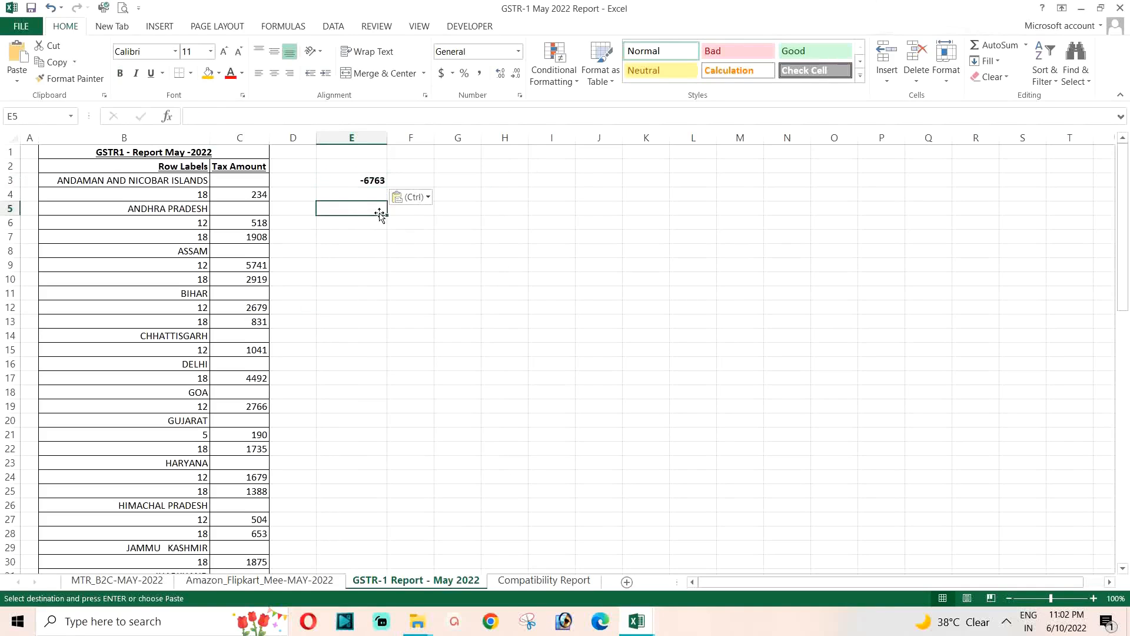
Label the carried-over balance with "18% GST Return Amount" in F3 and fit column F to the text
click(419, 182)
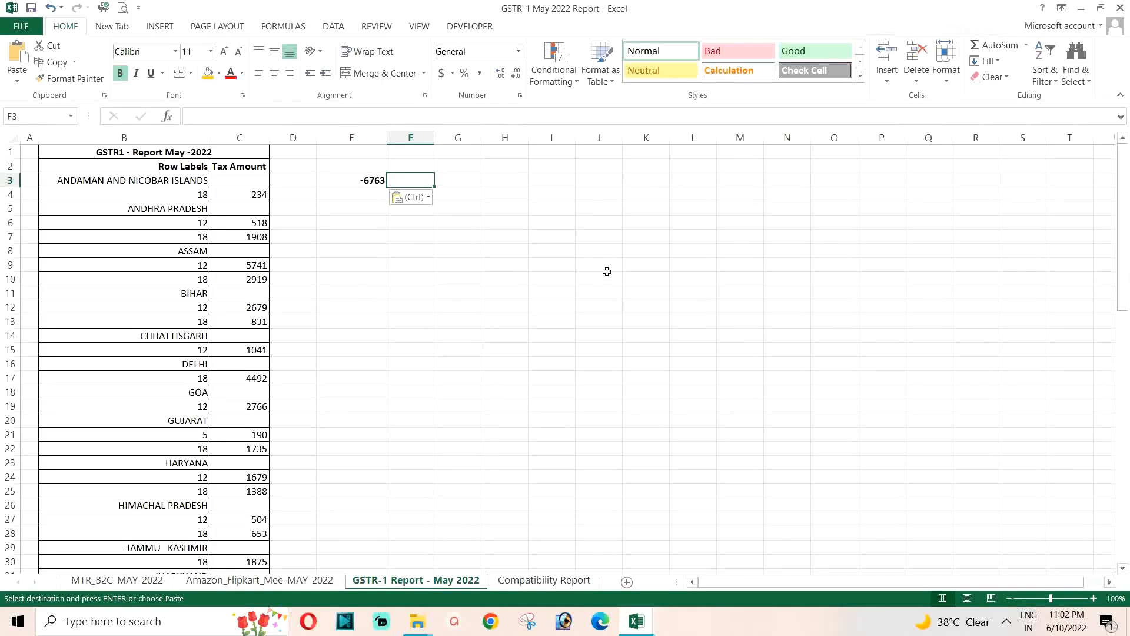
text(18)
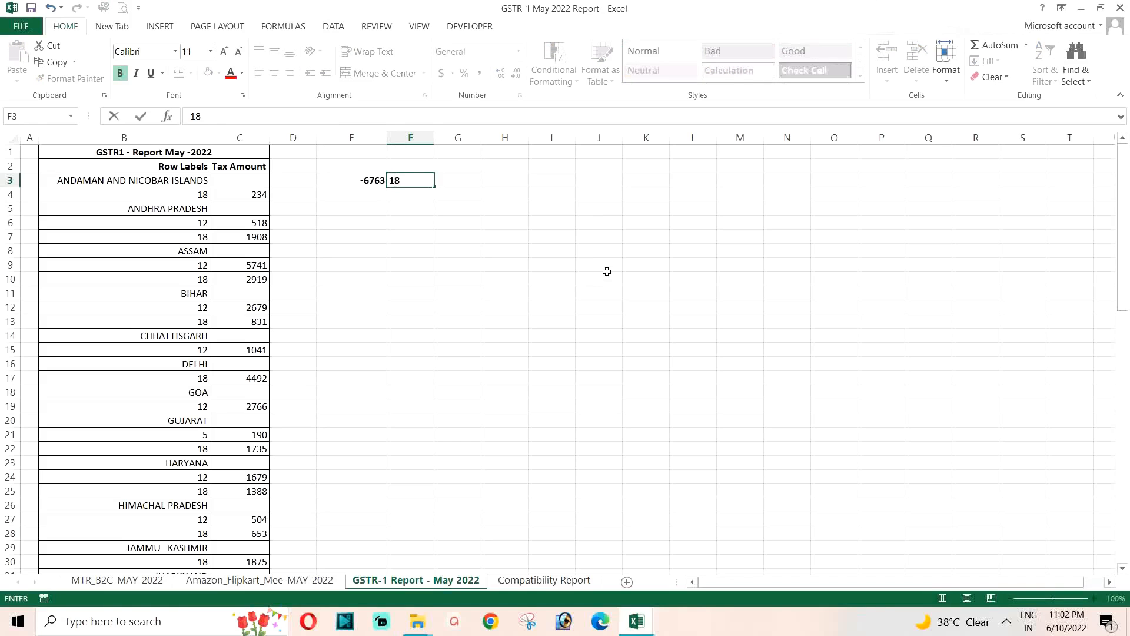
text(% GST Return Amount)
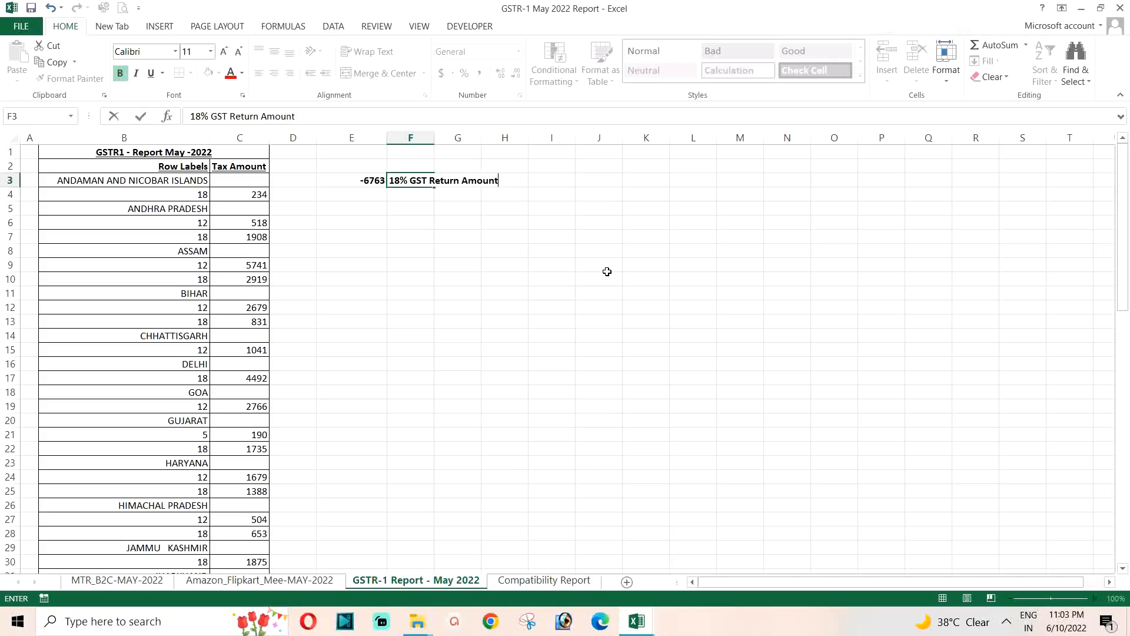
key(Return)
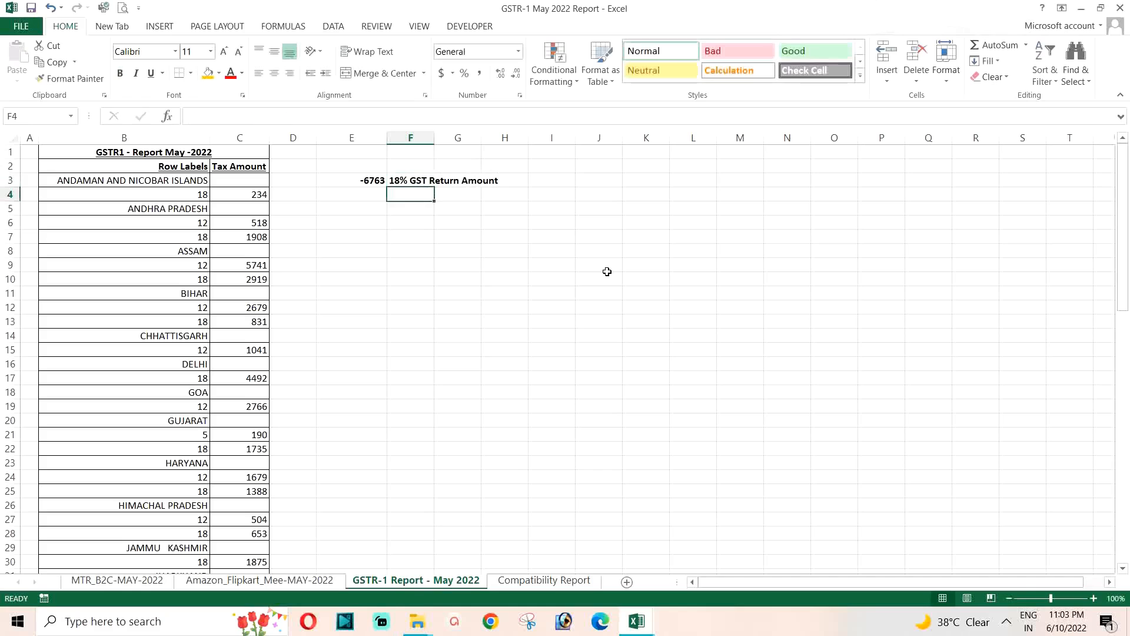
double_click(432, 137)
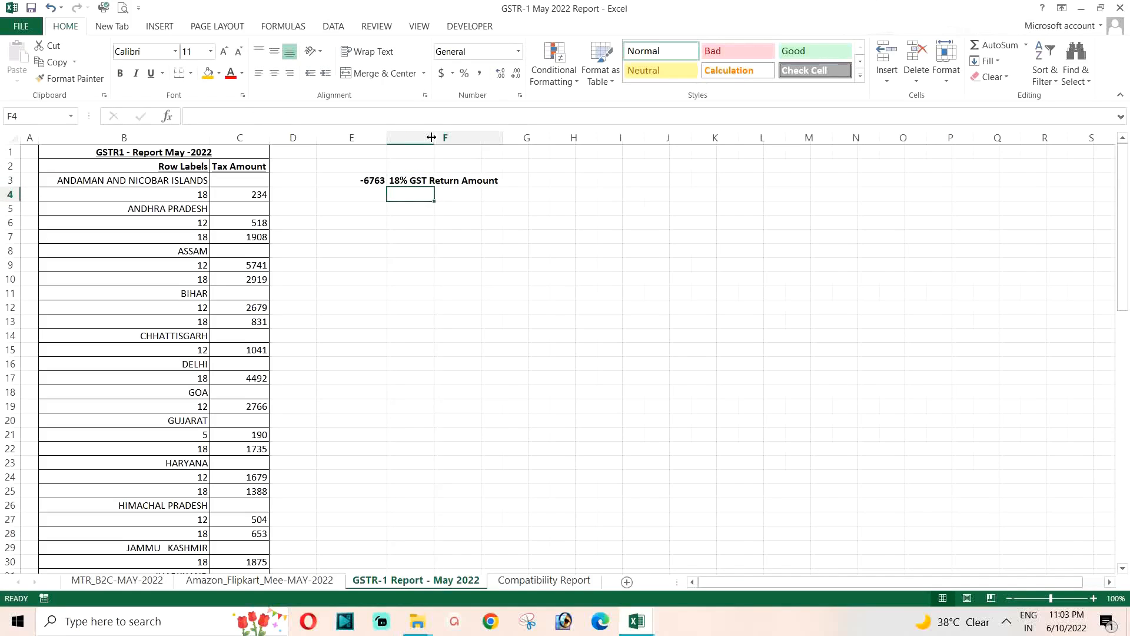
Remove the minus sign from the return amount in E3 so the cell holds 6763
click(353, 184)
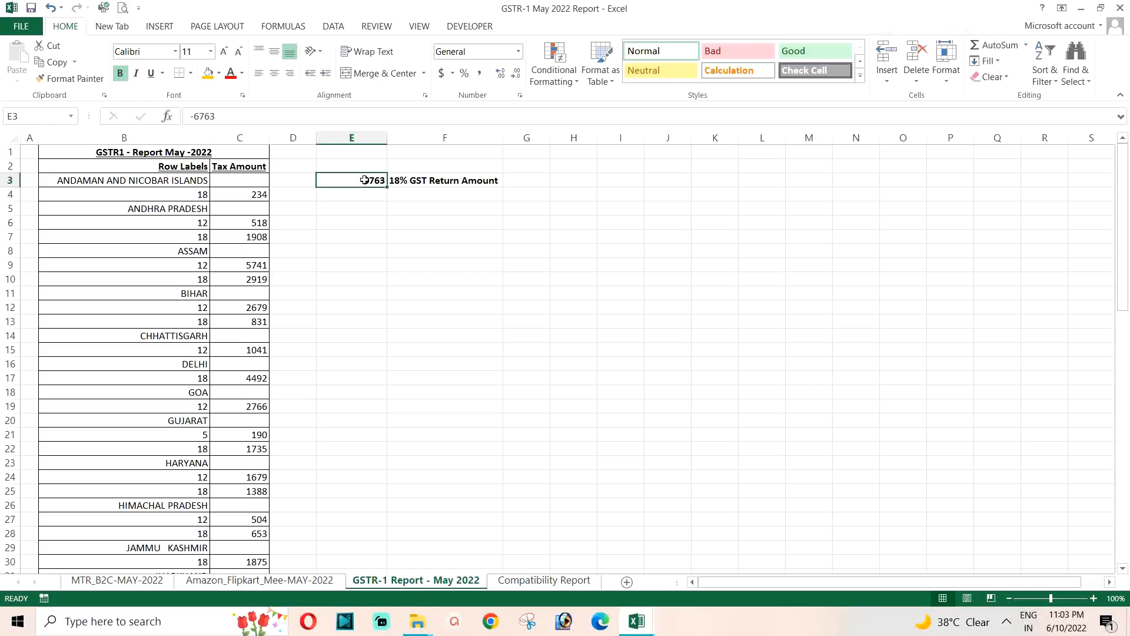
click(193, 116)
key(BackSpace)
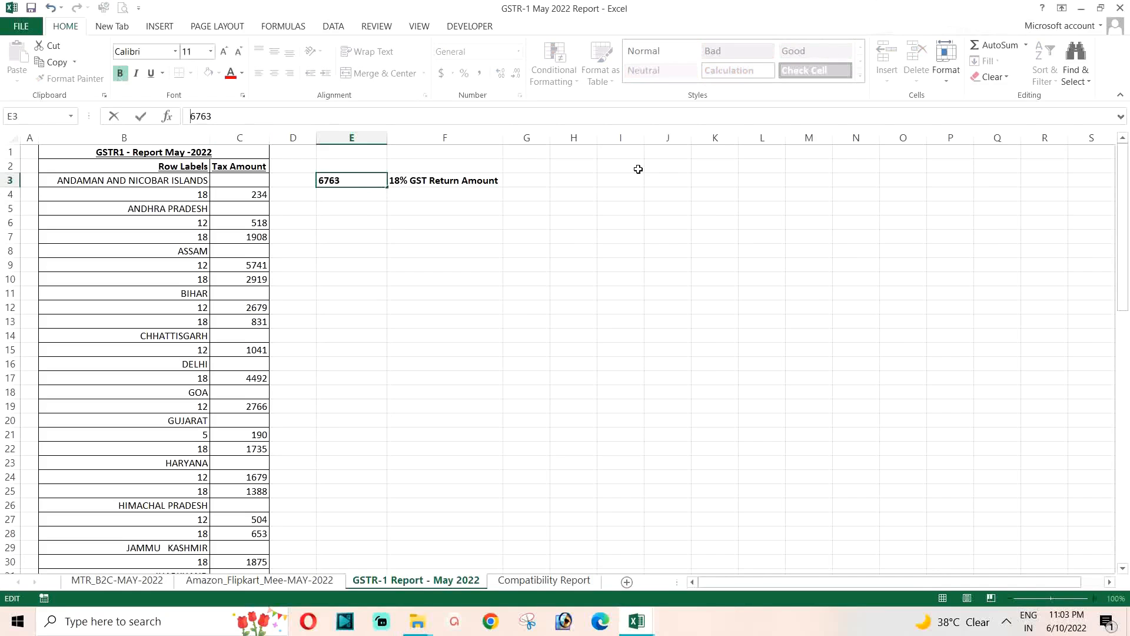
key(Return)
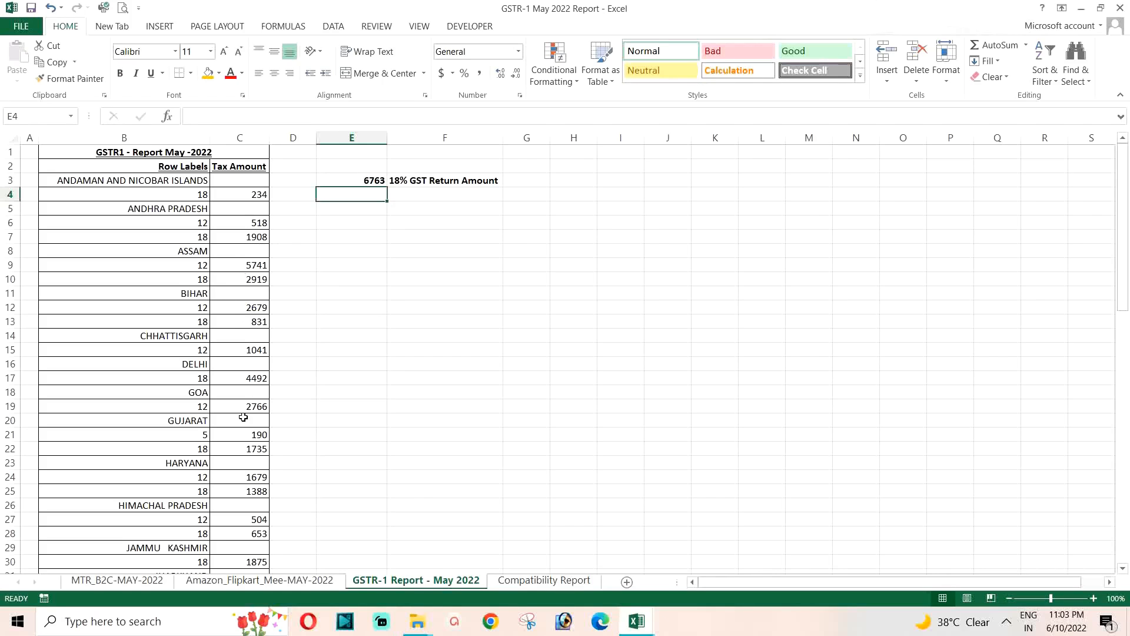
Deduct the return amount from Maharashtra's 18% tax amount in C45 with the formula =8253.3964-6763
scroll(243, 418, down, 4)
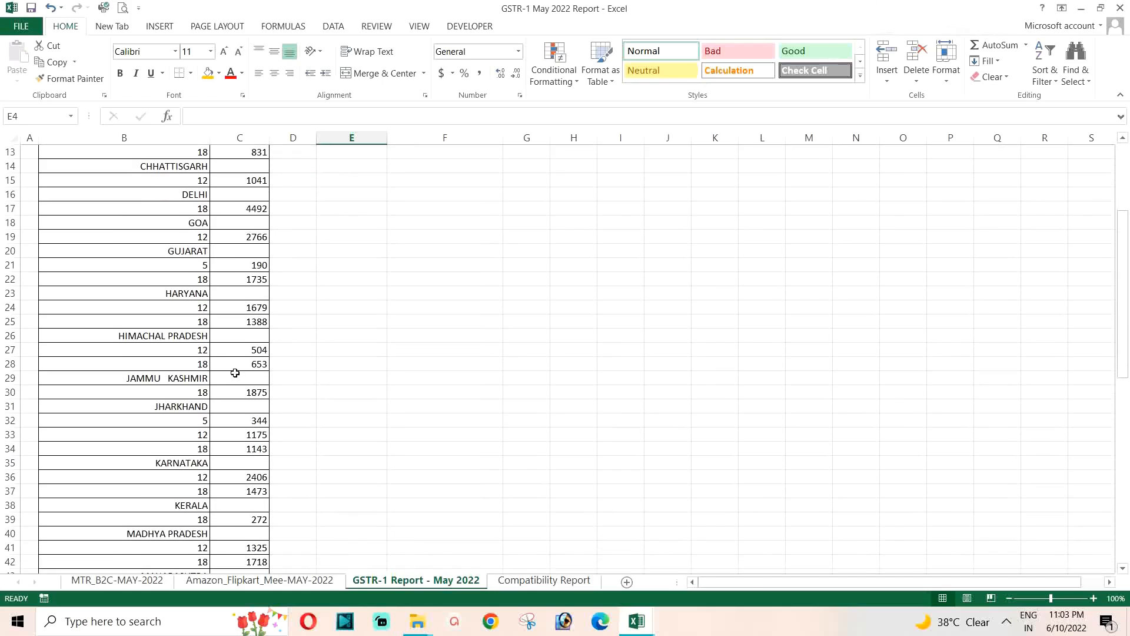
scroll(235, 372, down, 3)
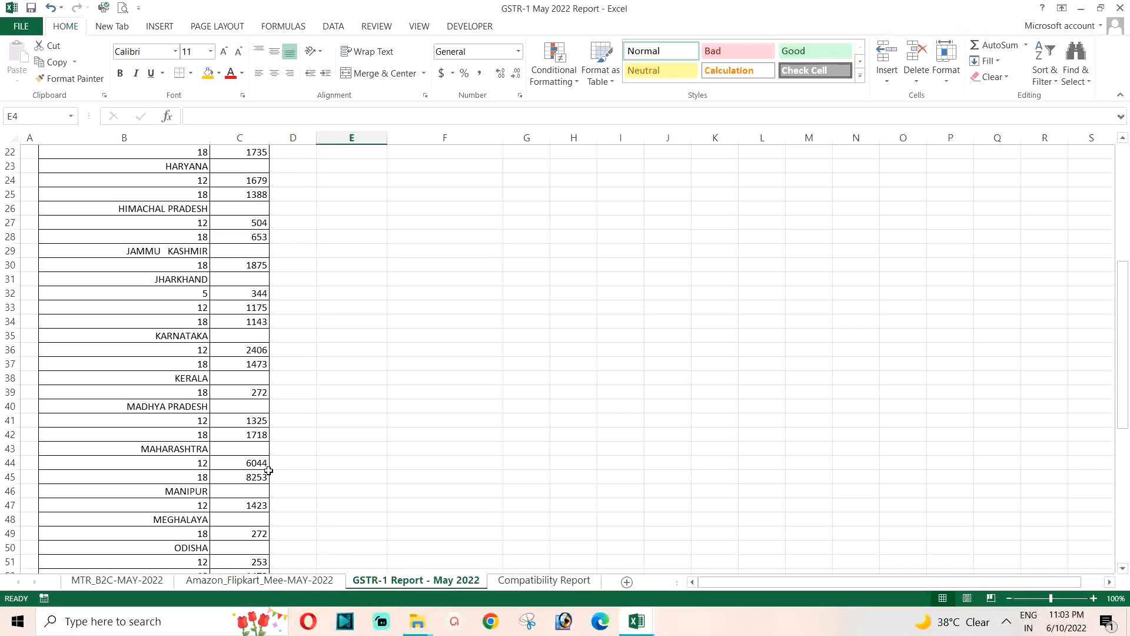
click(240, 478)
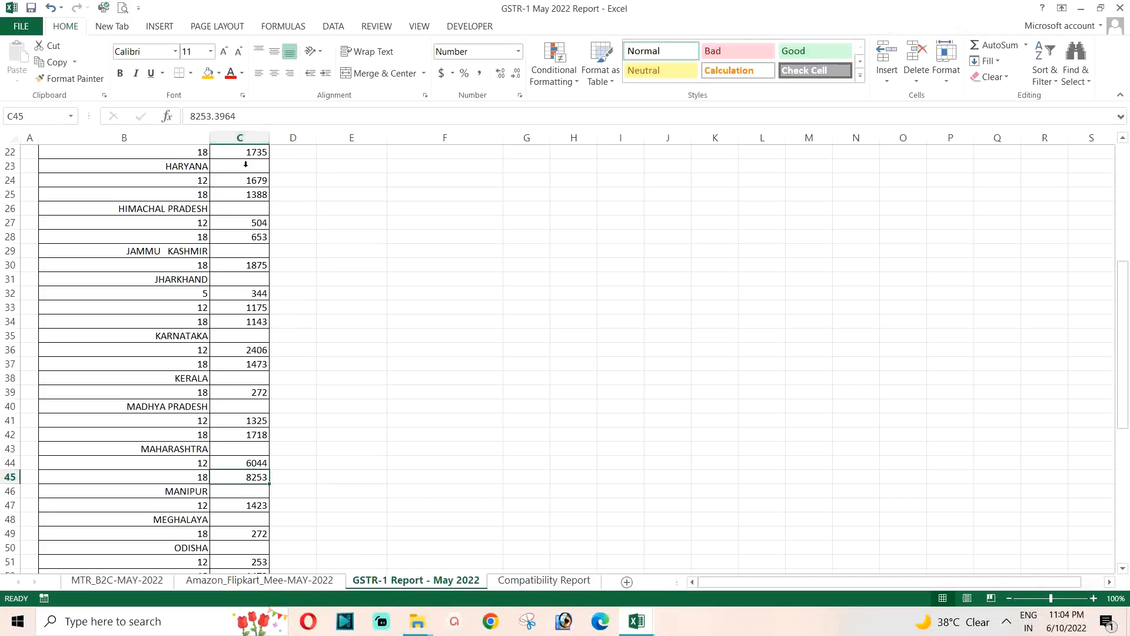
scroll(310, 320, up, 7)
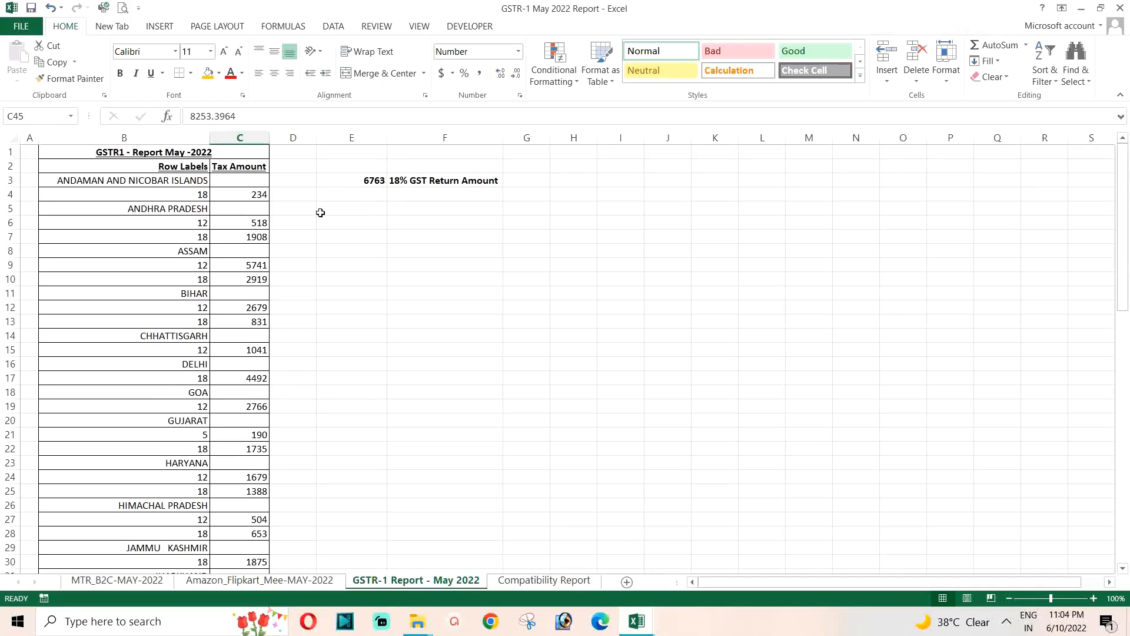
scroll(222, 390, down, 3)
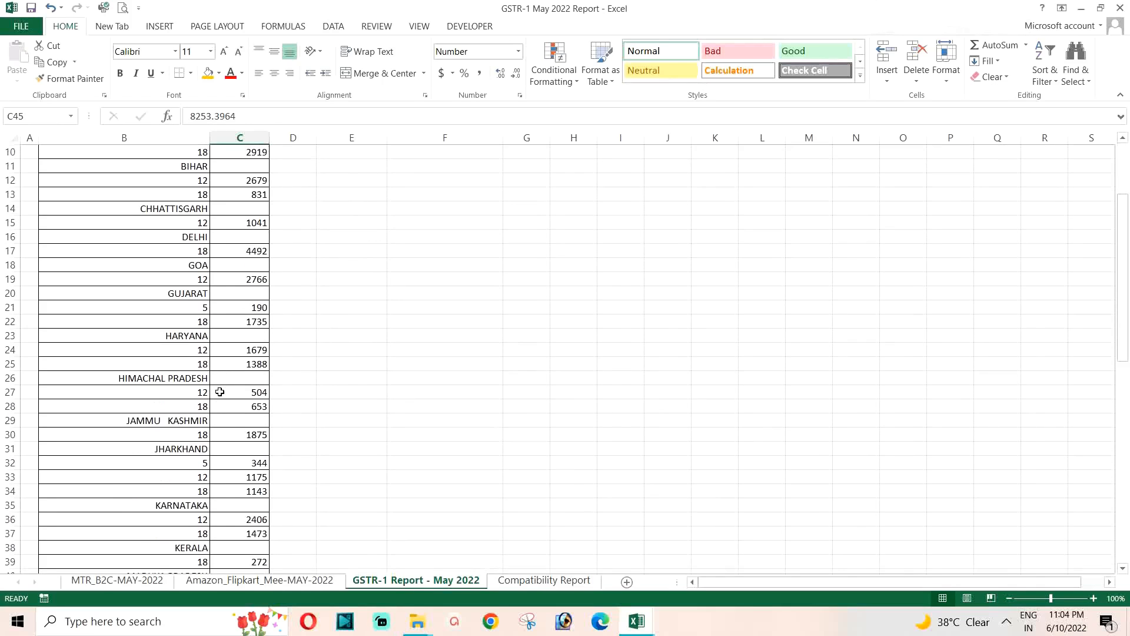
scroll(221, 390, down, 4)
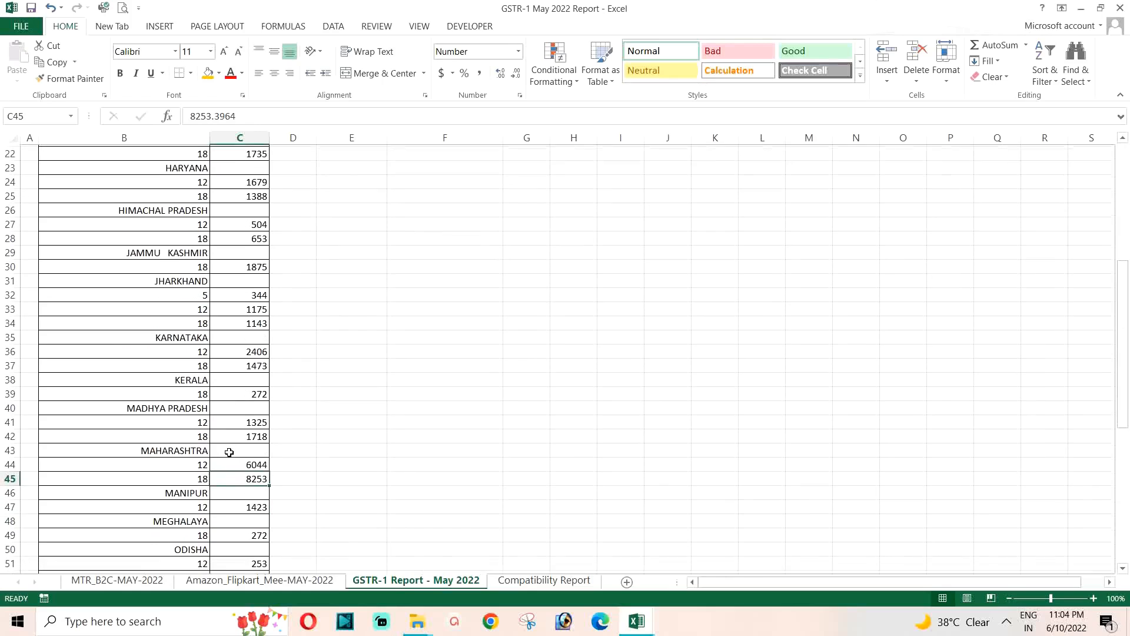
click(190, 116)
text(=)
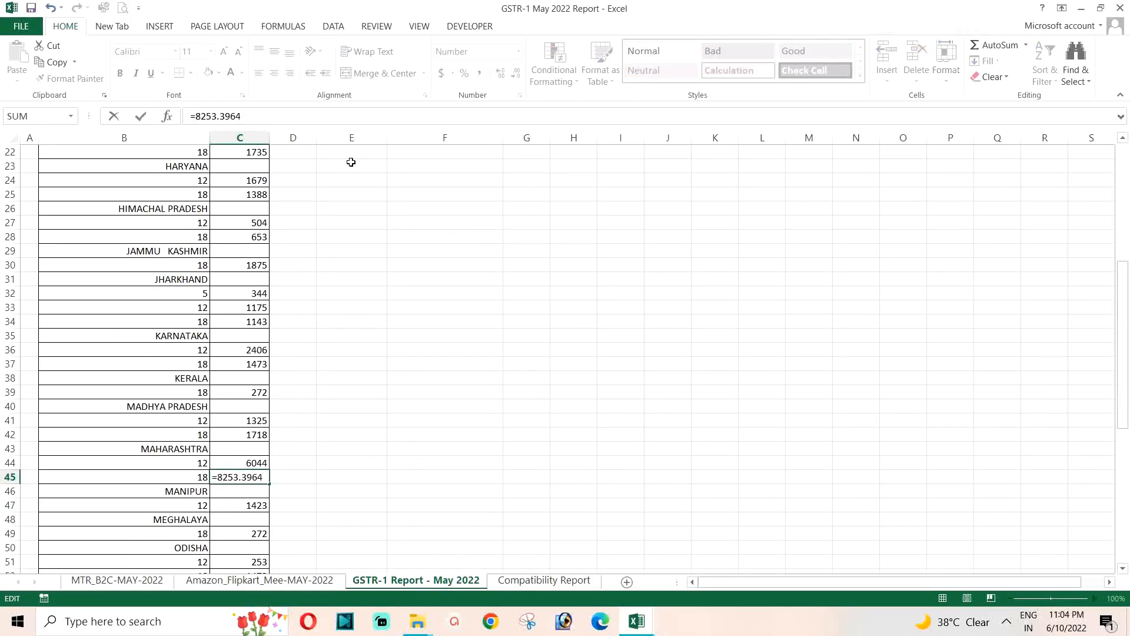
key(Right)
text(6763)
scroll(314, 248, up, 7)
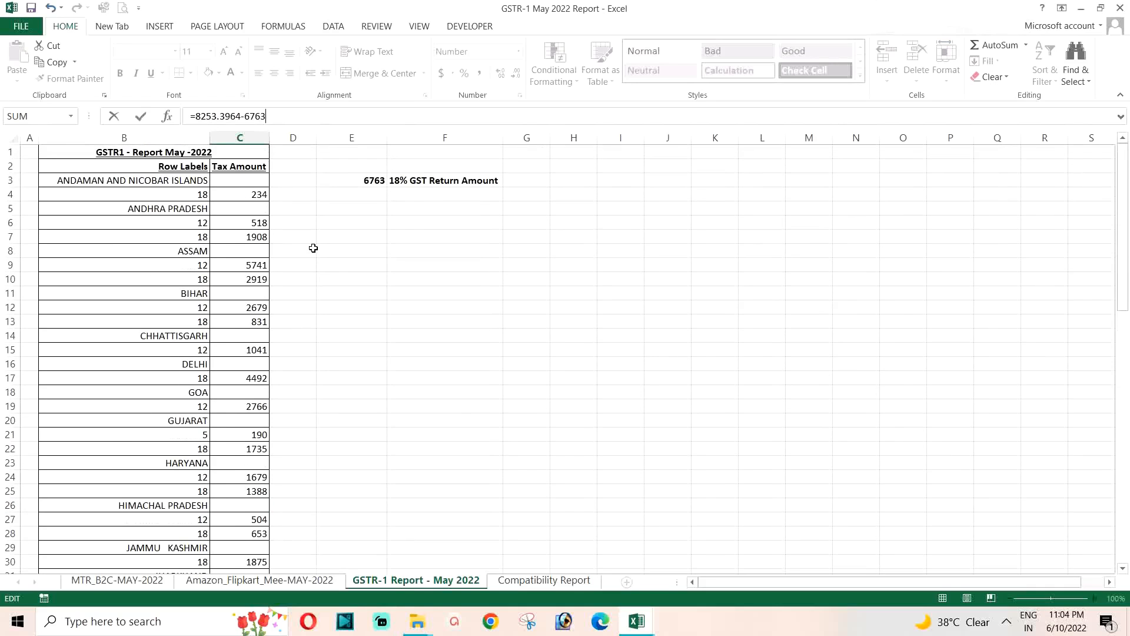
scroll(313, 248, down, 9)
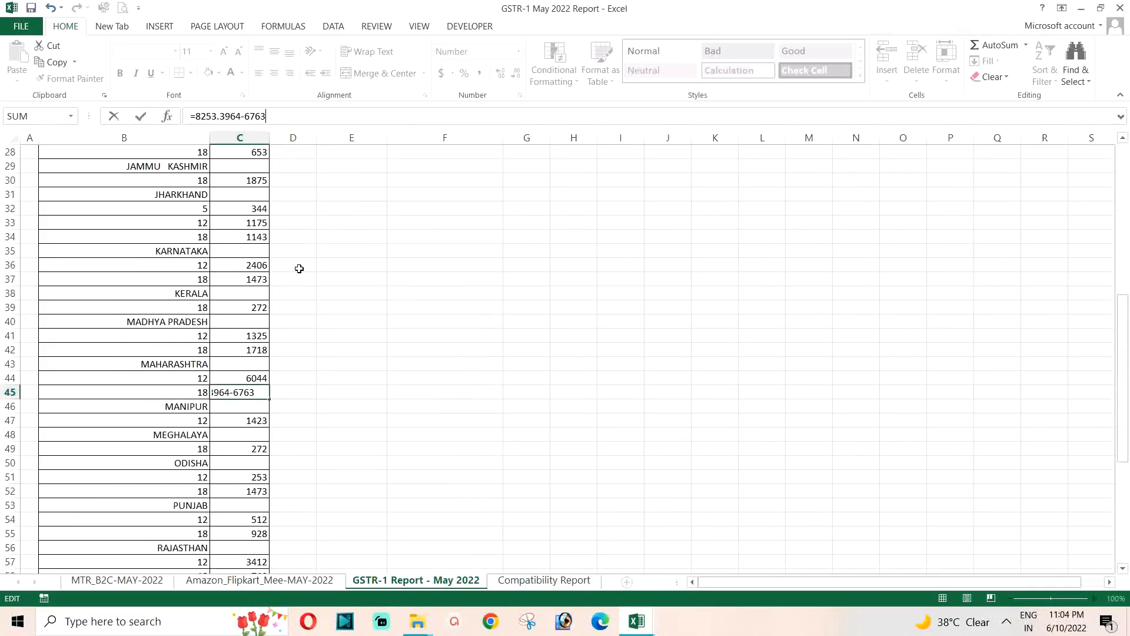
key(Return)
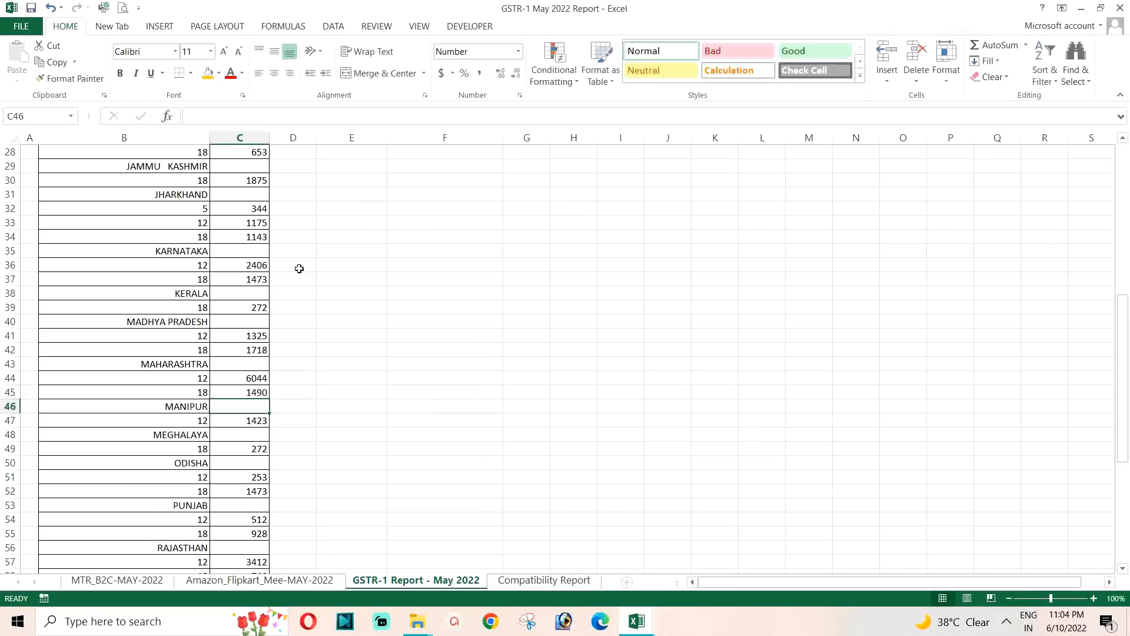
click(247, 390)
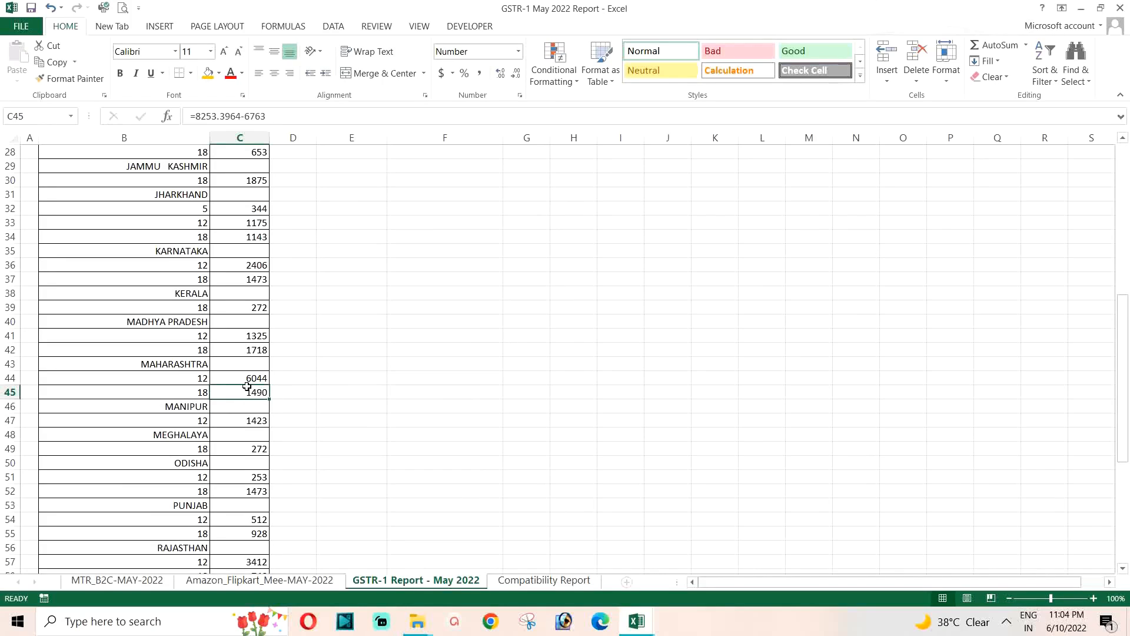
Highlight the adjusted return amount in E3 with an orange fill
scroll(230, 390, down, 3)
scroll(230, 389, down, 6)
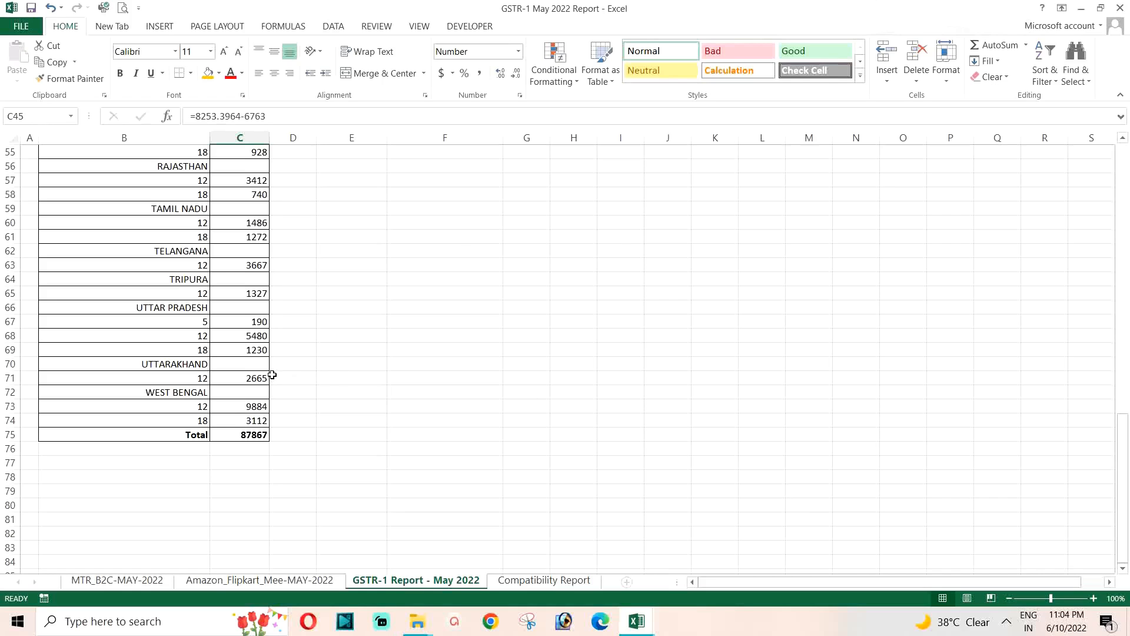
scroll(322, 317, up, 18)
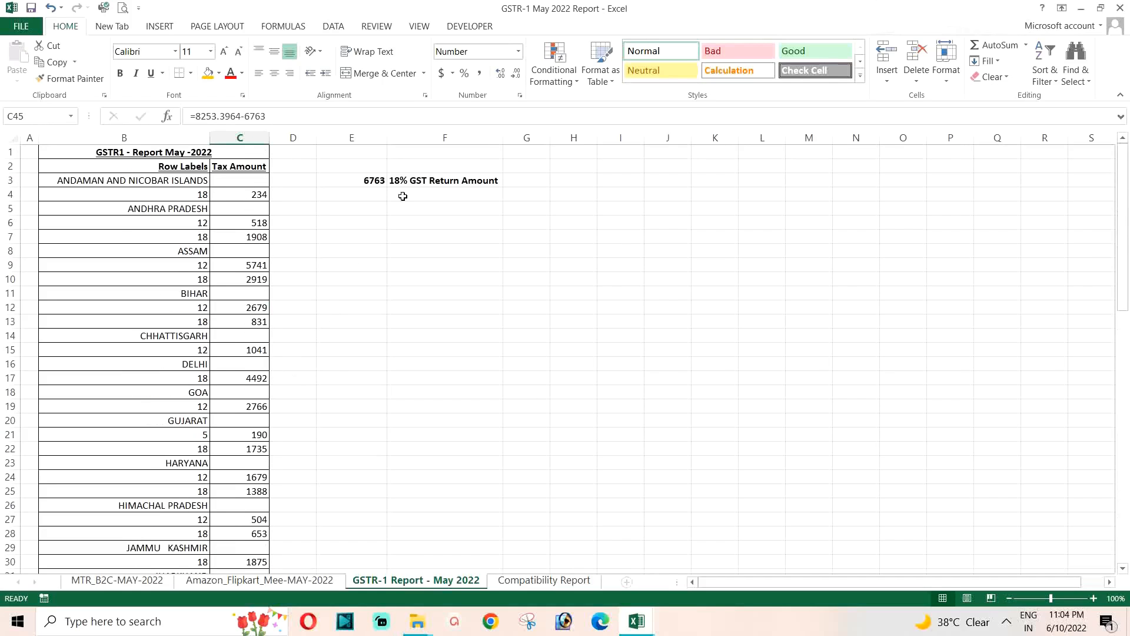
click(365, 182)
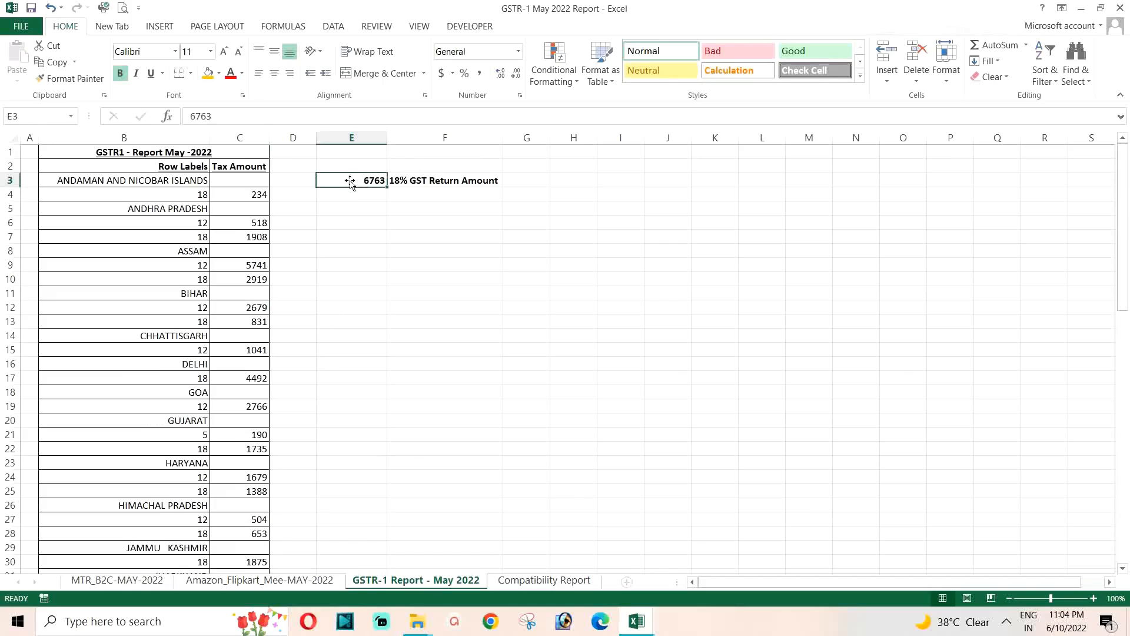
click(212, 75)
click(420, 233)
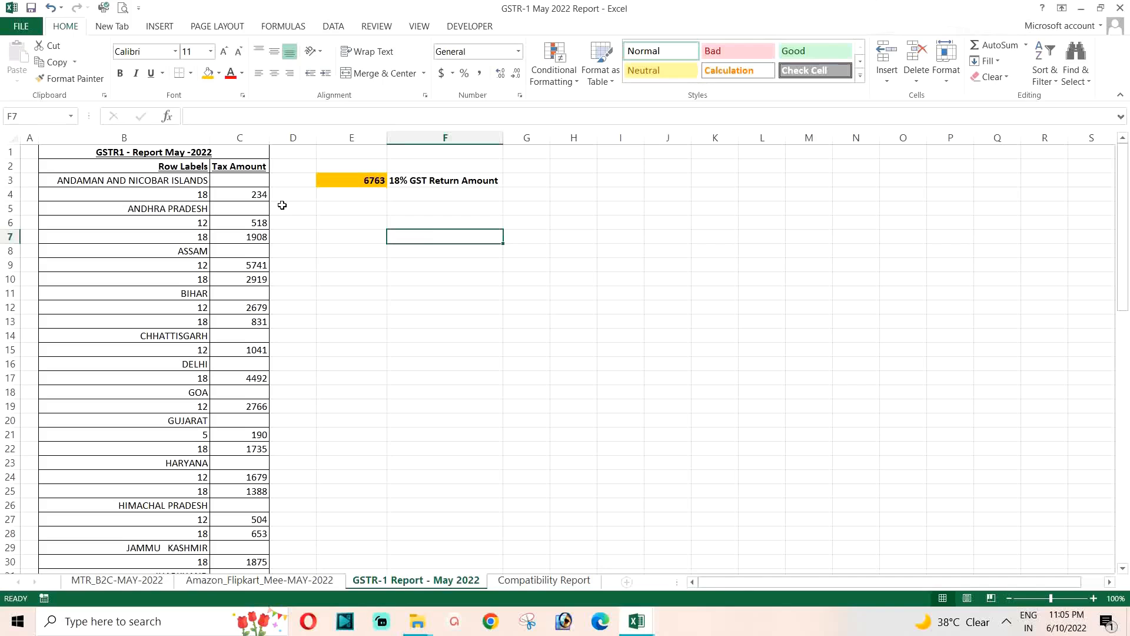
click(149, 155)
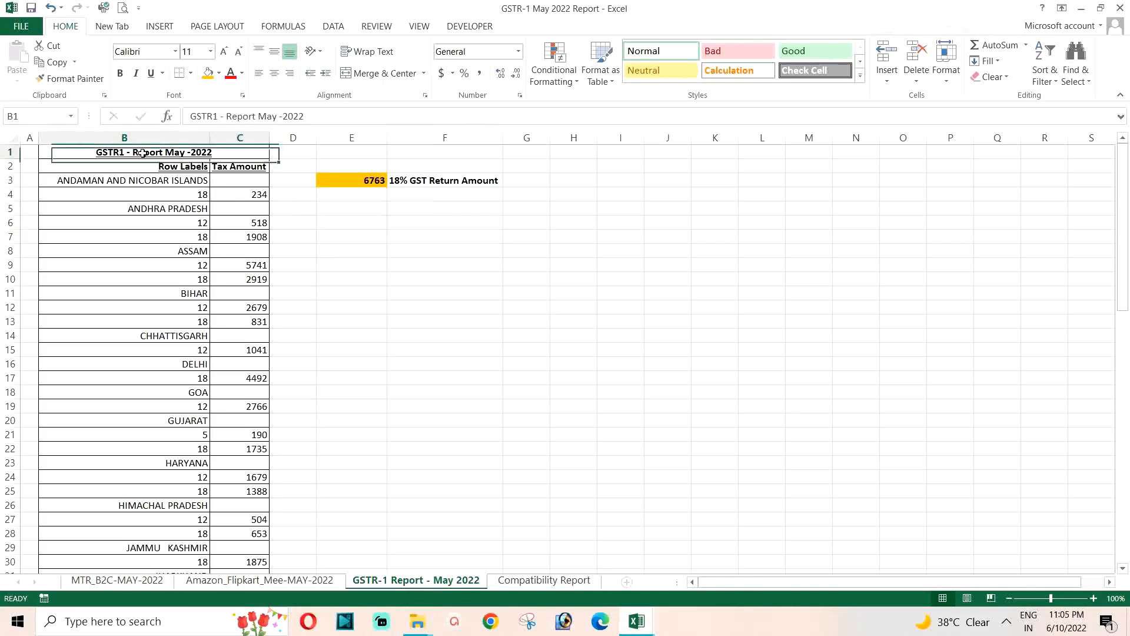
click(301, 292)
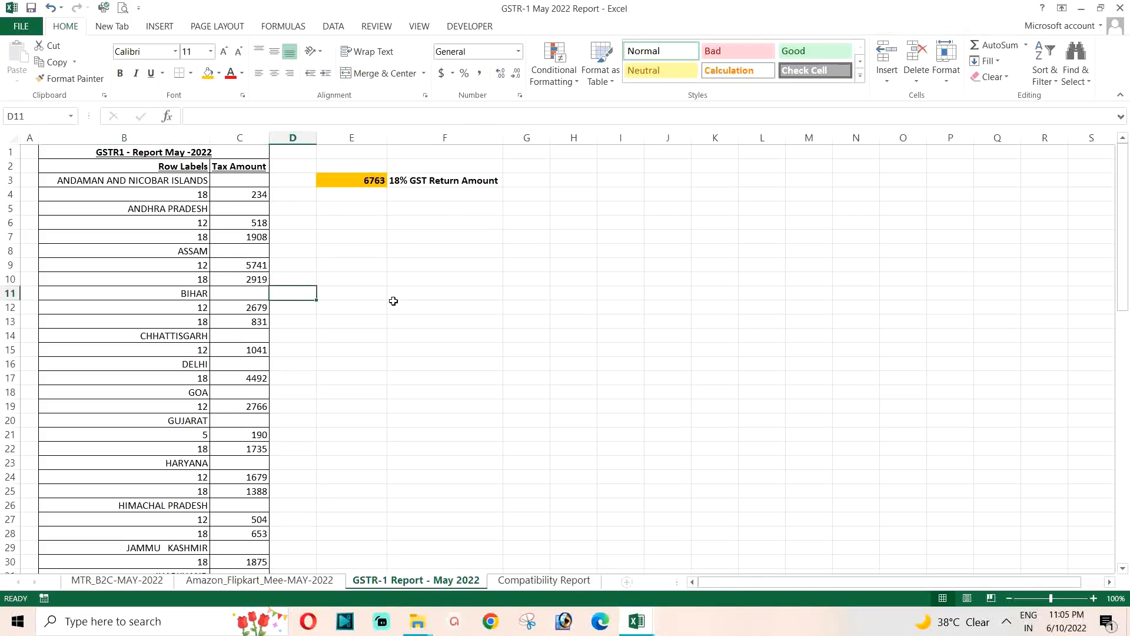